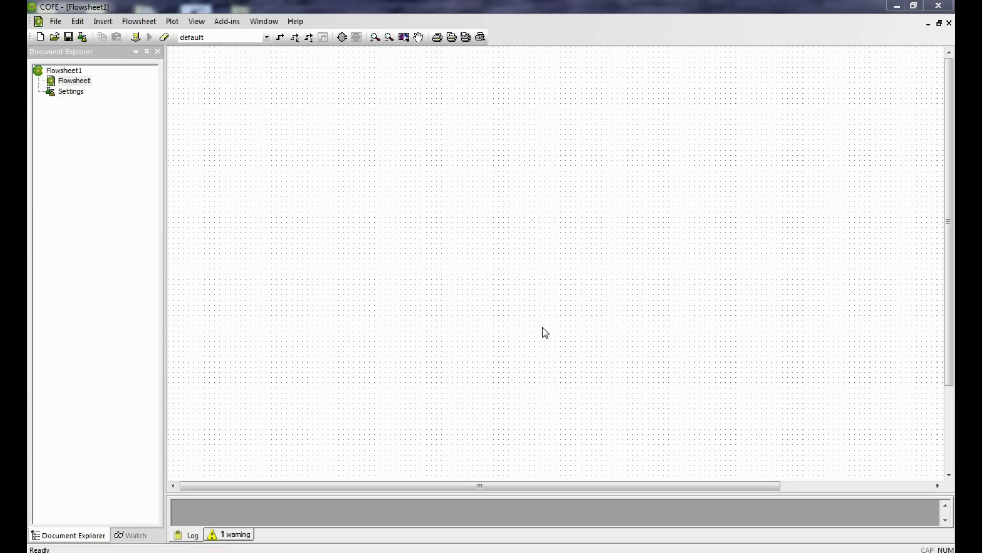
Add the Hydroalkylation of Toluene property package from TEA (CAPE-OPEN 1.1) to the flowsheet configuration
double_click(72, 92)
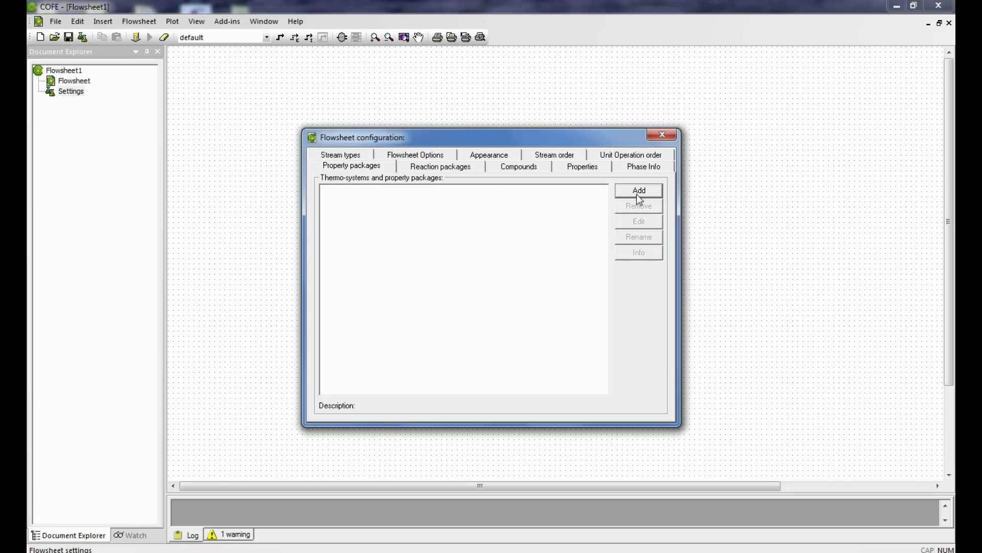
click(637, 193)
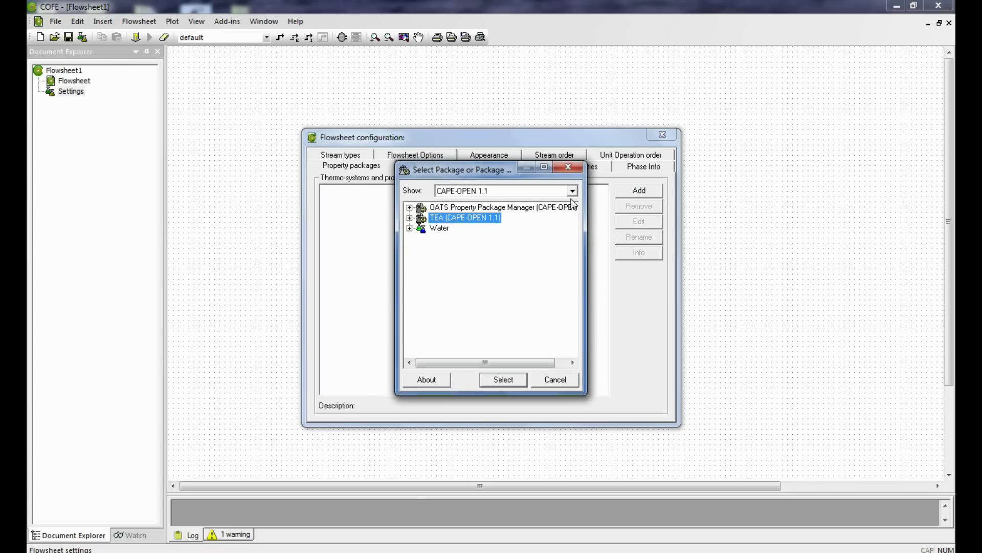
click(497, 381)
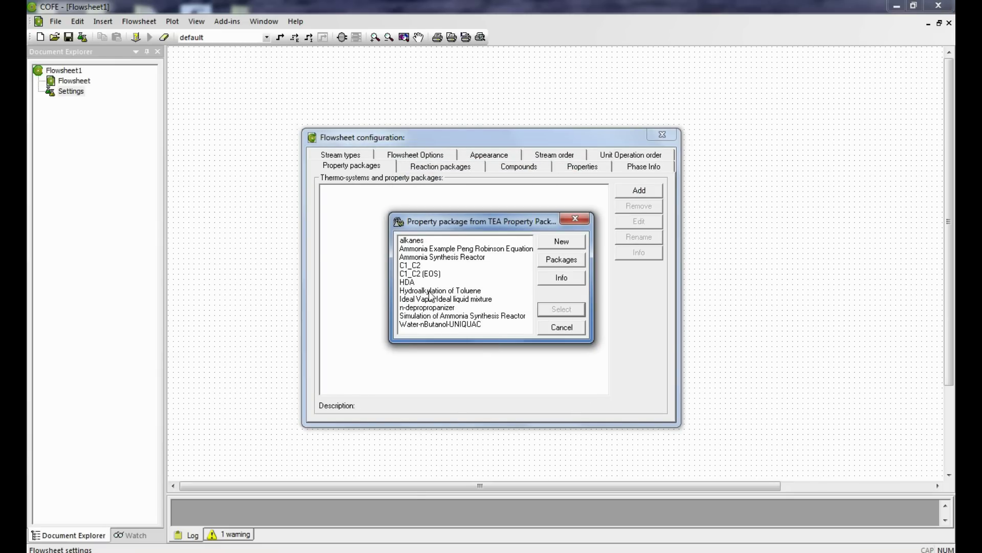
click(429, 291)
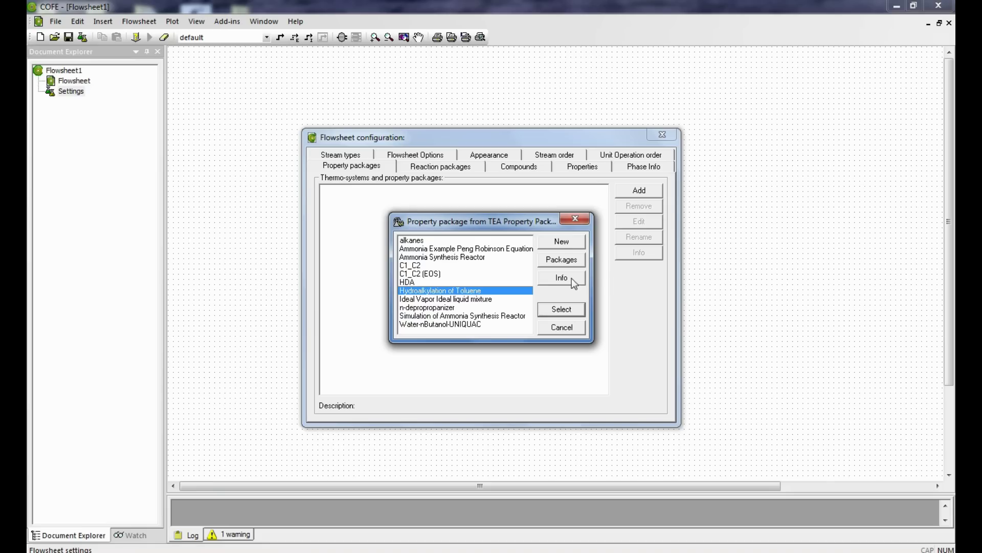
click(560, 308)
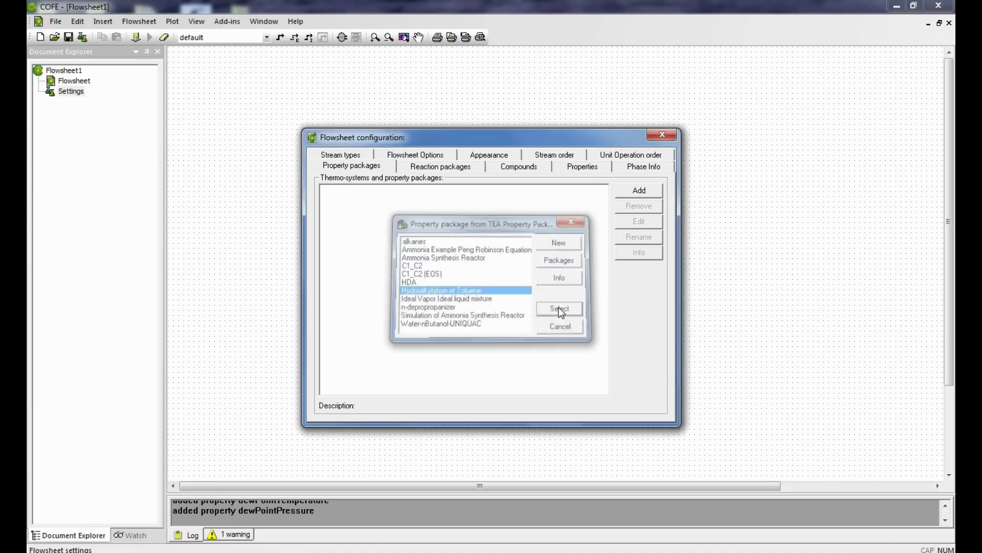
click(463, 284)
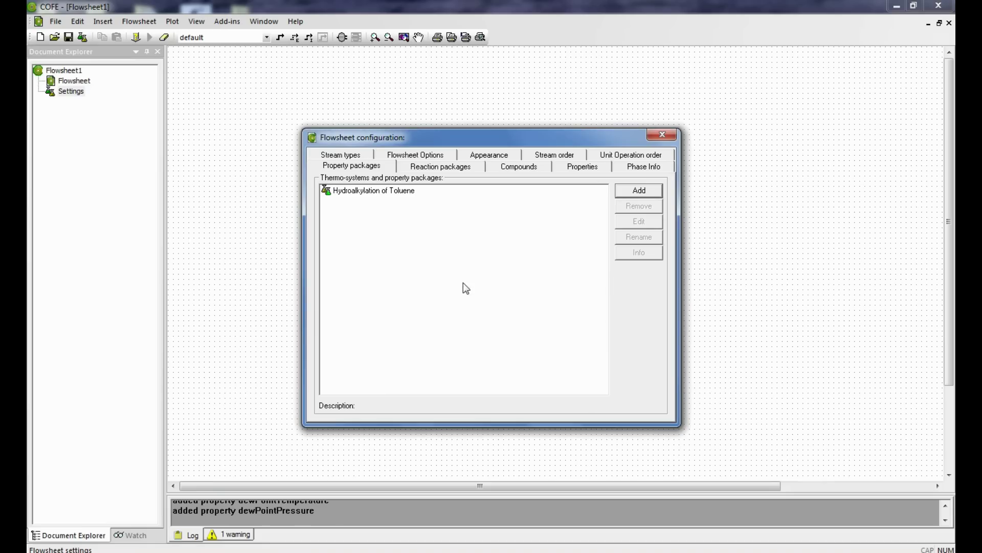
Review the model set and compounds of the Hydroalkylation of Toluene package, and close the flowsheet configuration
double_click(372, 192)
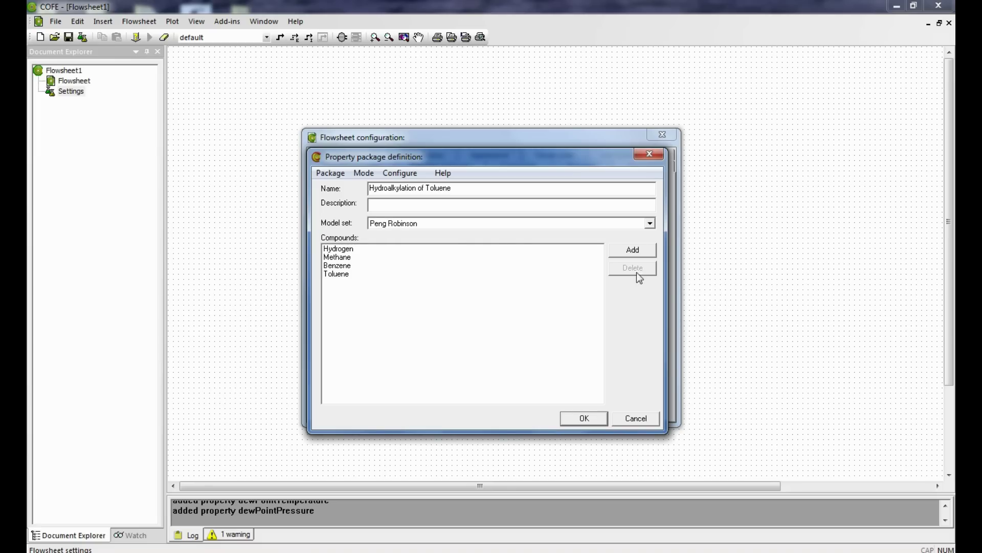
click(592, 412)
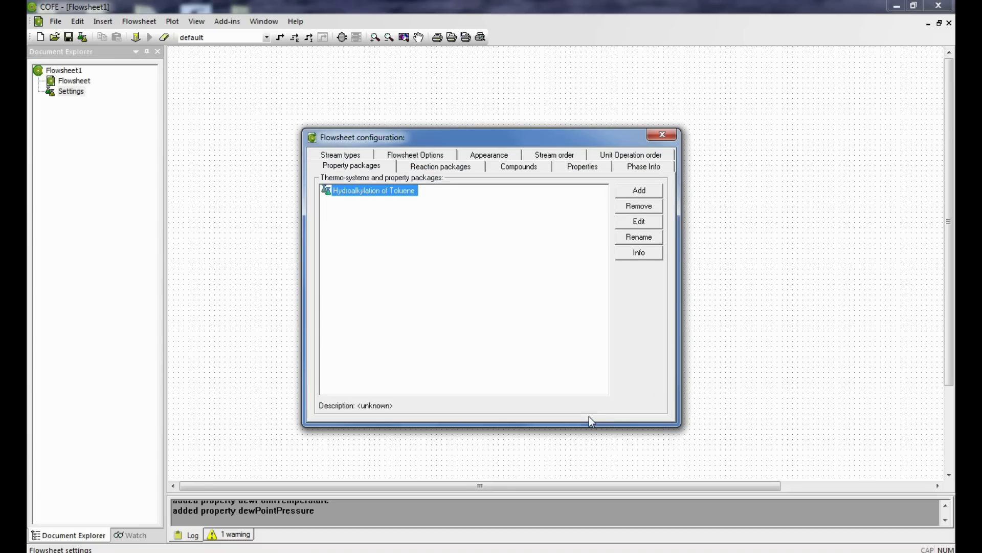
click(661, 134)
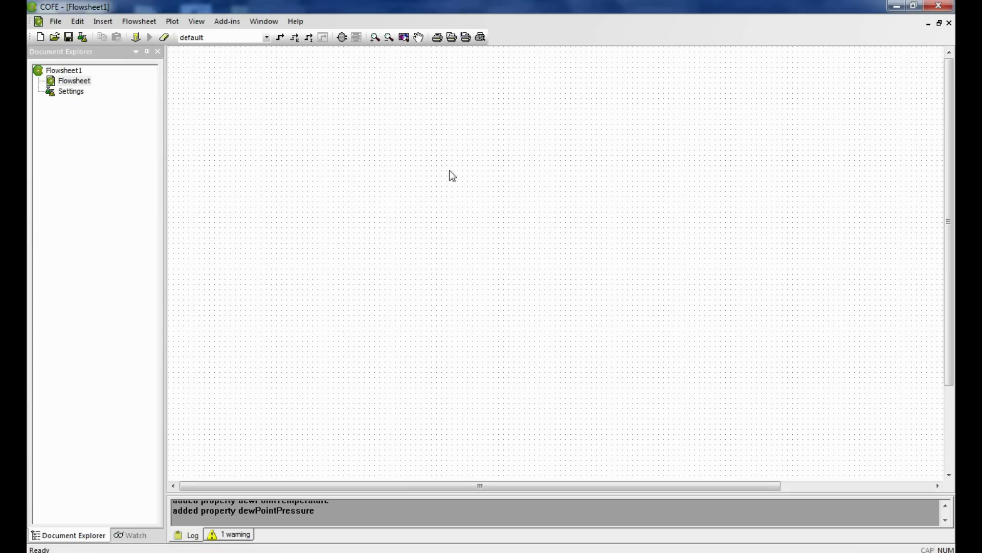
Insert a horizontal default-type stream in the upper-left area of the flowsheet
click(281, 39)
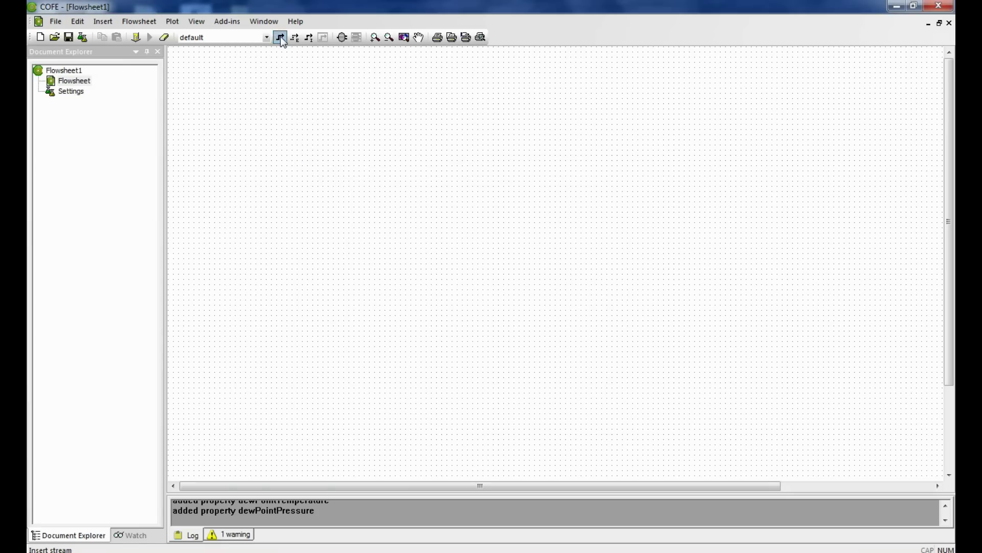
click(225, 144)
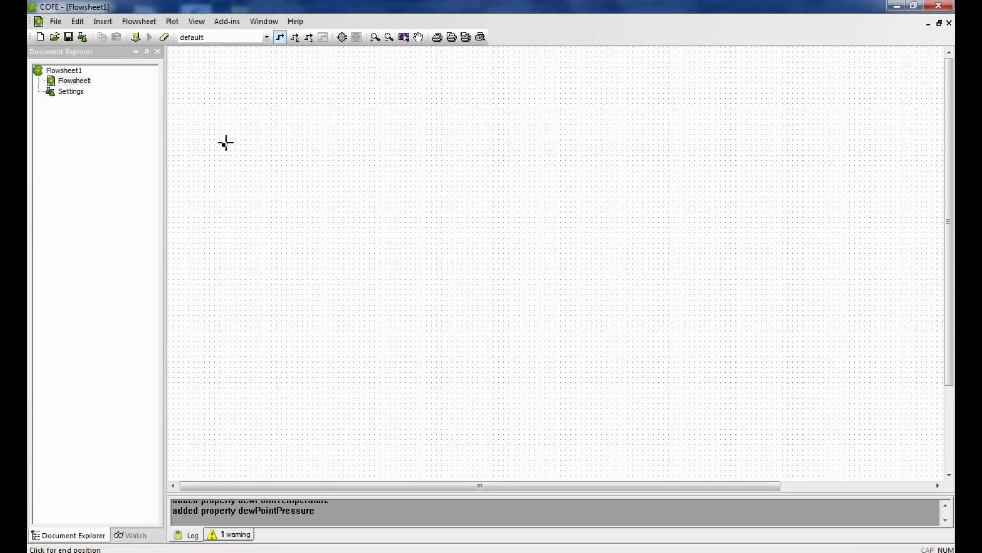
click(352, 145)
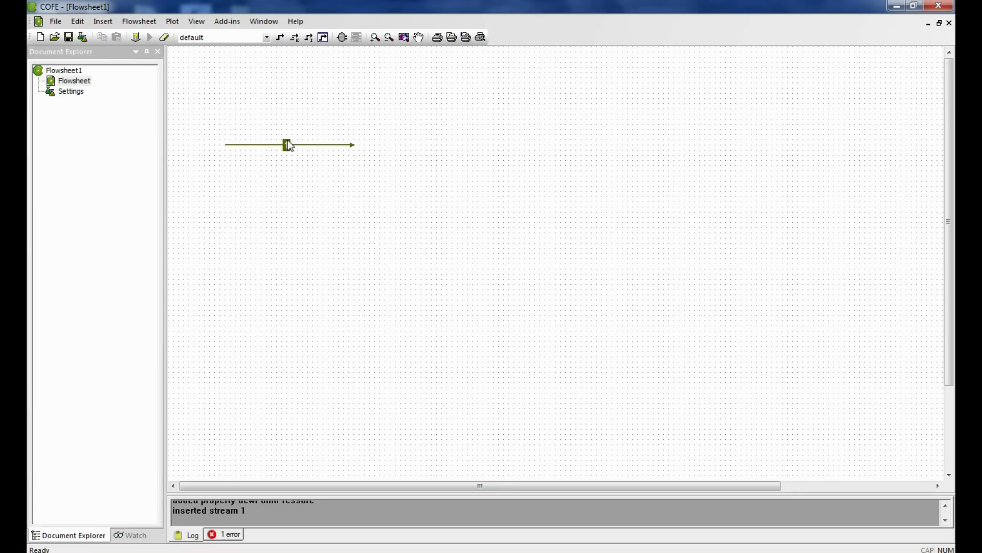
Rename the new stream as Feed in its stream data
double_click(304, 145)
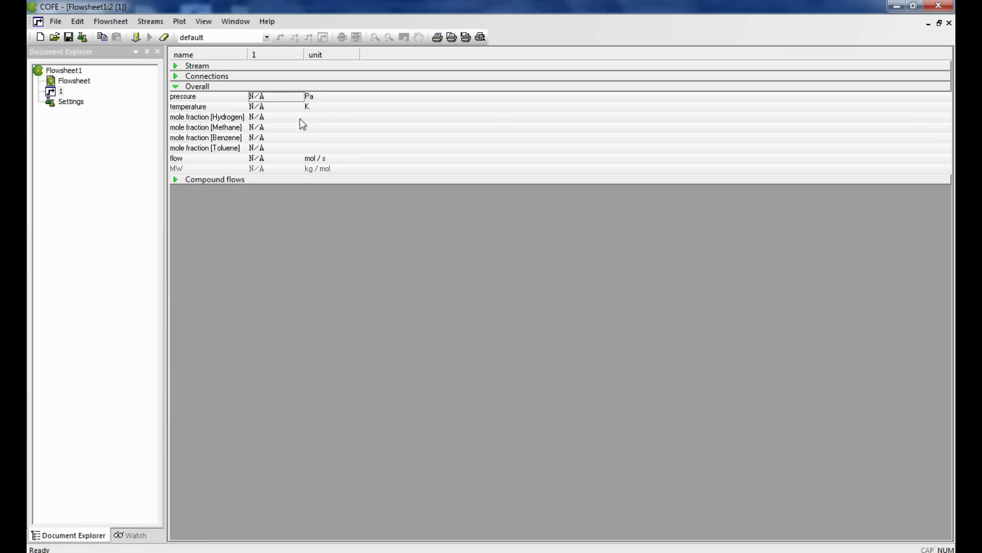
click(175, 66)
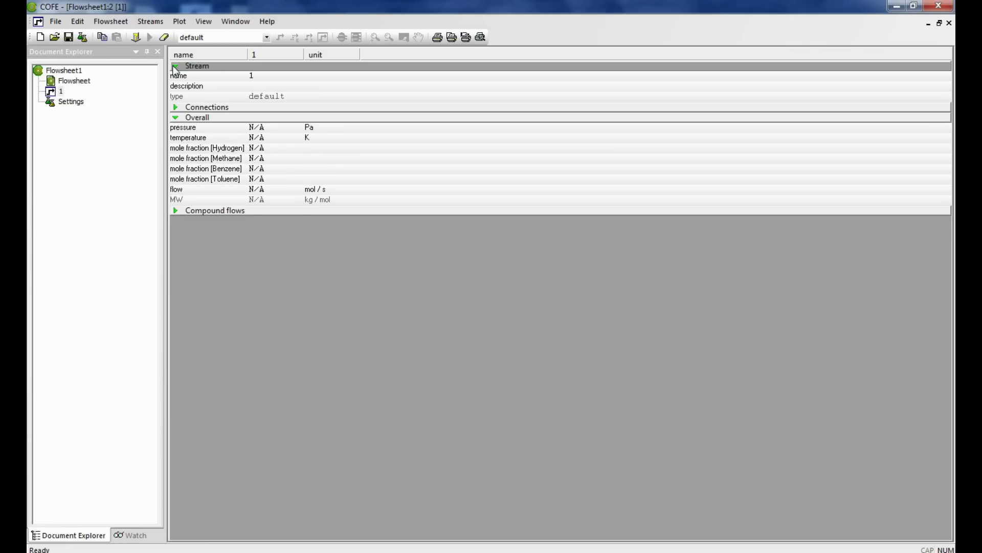
click(268, 77)
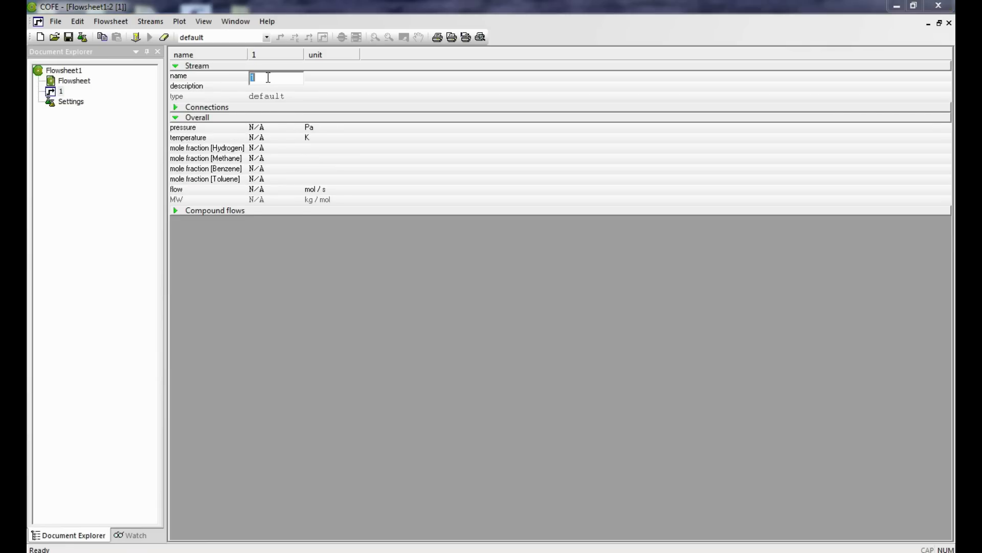
key(BackSpace)
text(Feed)
key(Return)
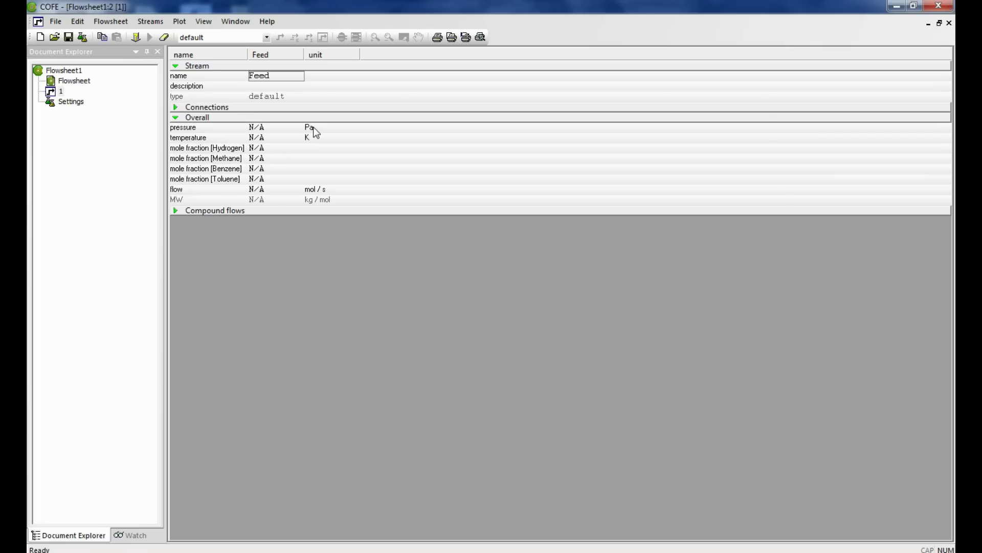
Set the Feed stream's pressure to 3448 kPa and its temperature to 408.2 K
click(309, 128)
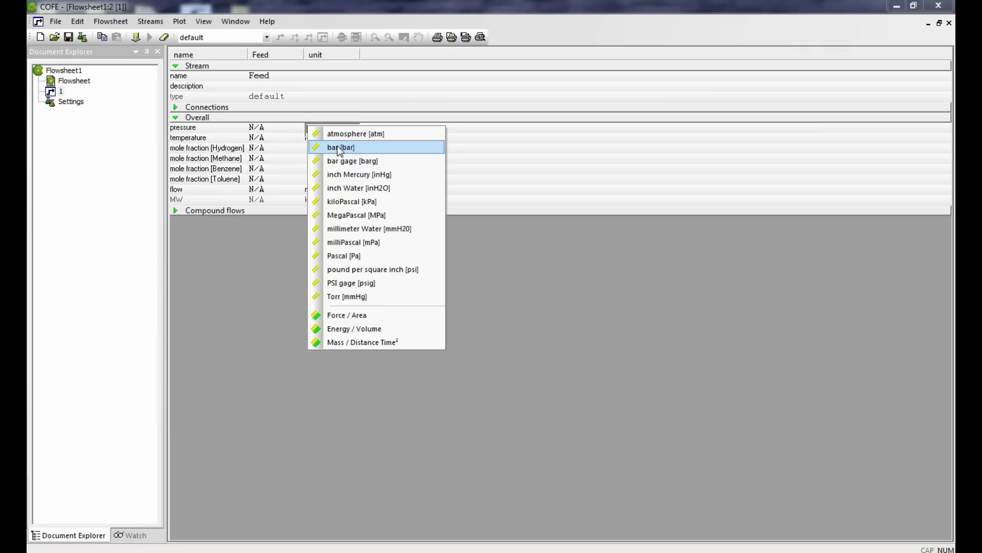
click(343, 202)
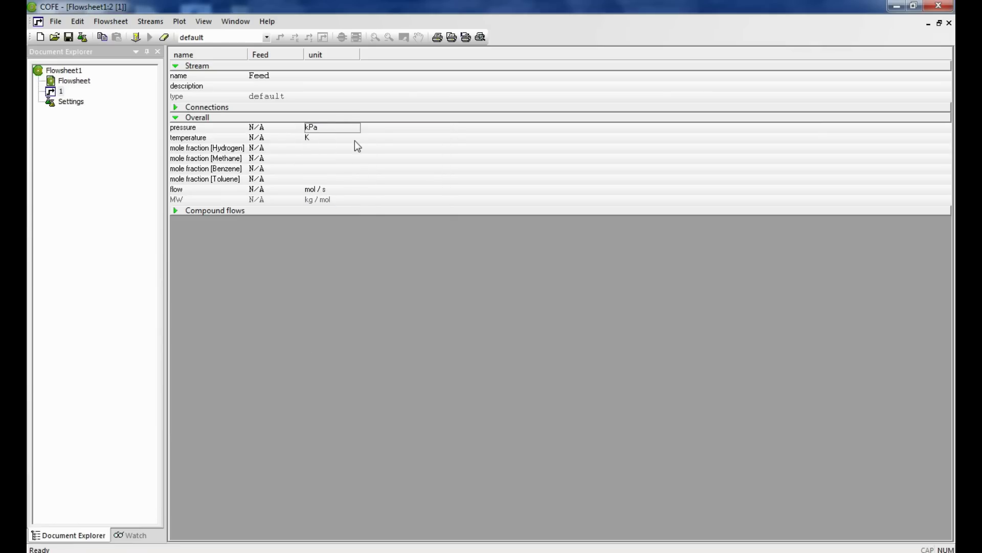
click(263, 128)
text(3448)
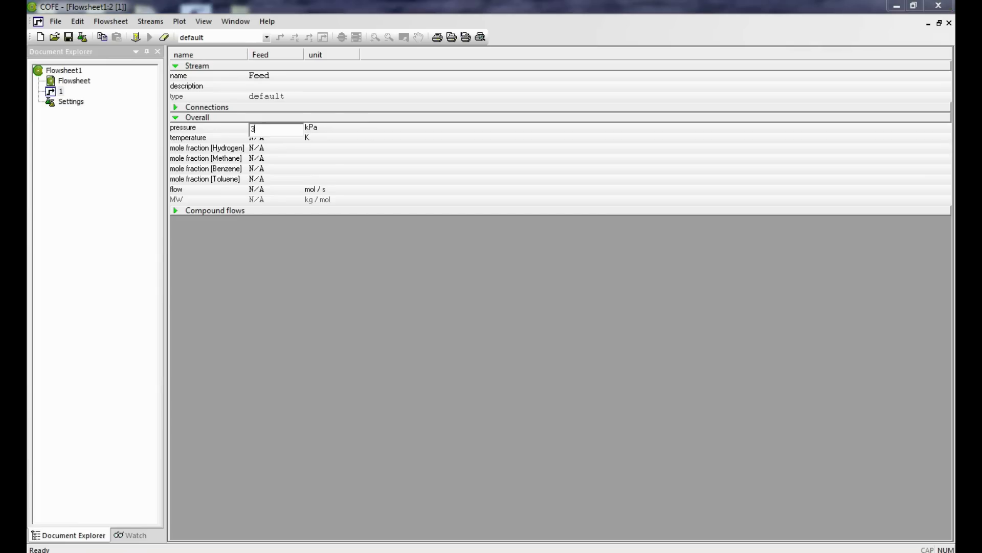
click(275, 141)
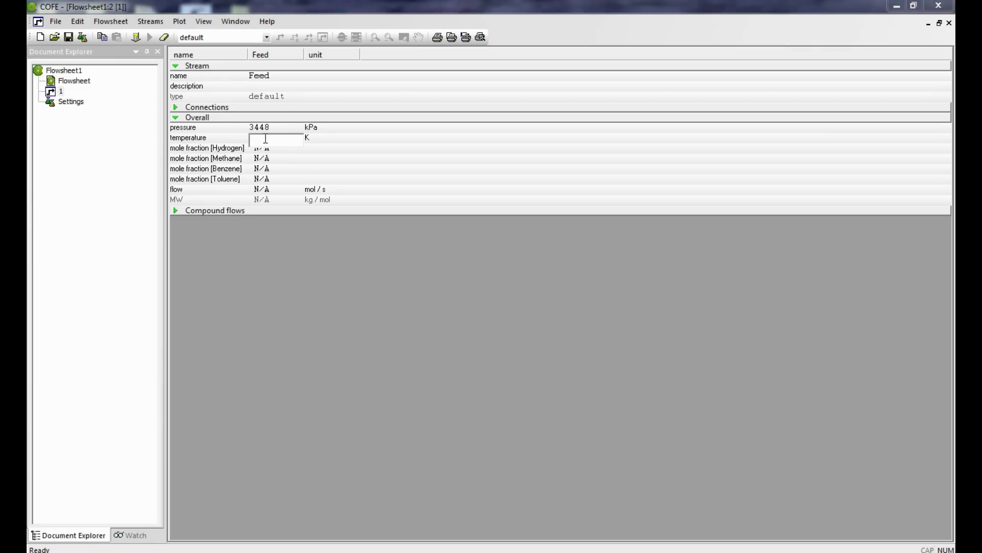
text(408.2)
Set the Feed stream's mole fractions to 0.3177 for hydrogen and 0.5894 for methane
click(271, 149)
text(0.3177)
key(Return)
click(264, 160)
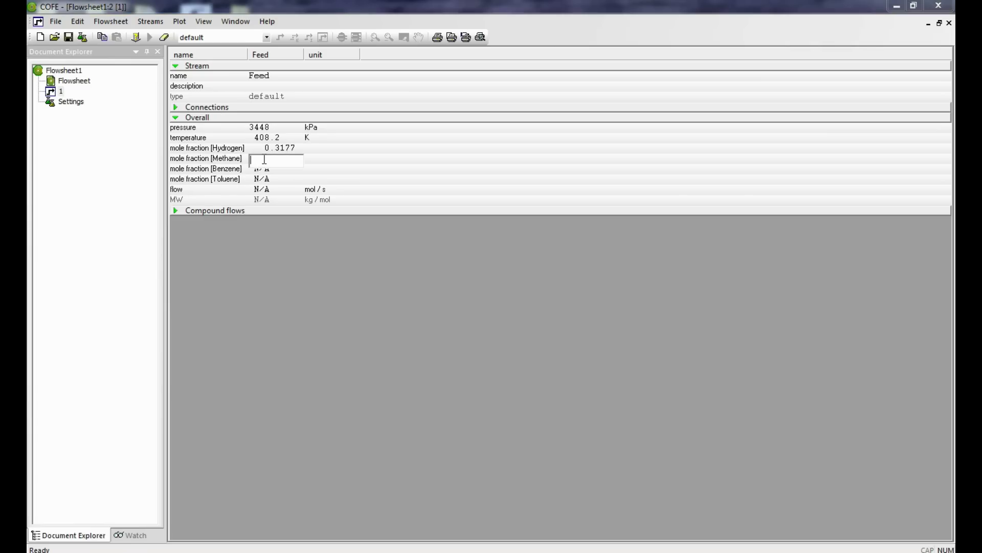
text(0.5894)
Set the Feed stream's benzene mole fraction to 0.0715
click(284, 173)
click(284, 172)
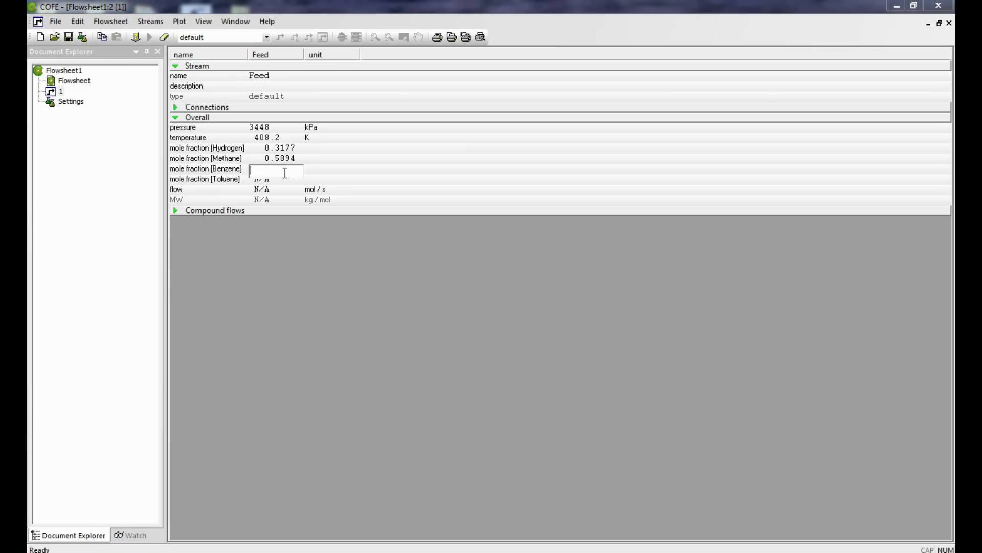
text(0.7)
key(BackSpace)
key(BackSpace)
key(BackSpace)
text(0.0715)
key(Return)
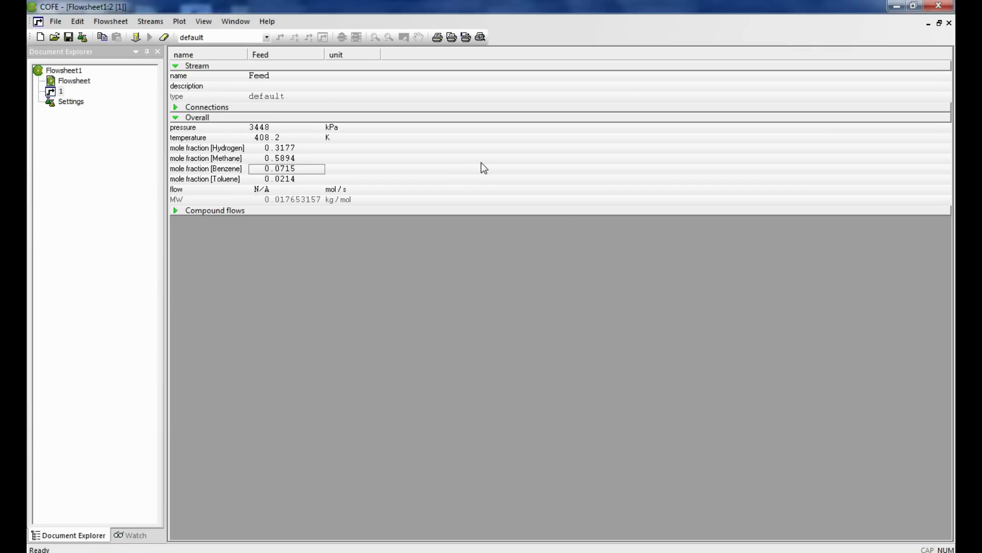
Set the Feed stream's overall flow to 5594 mol/s
click(276, 189)
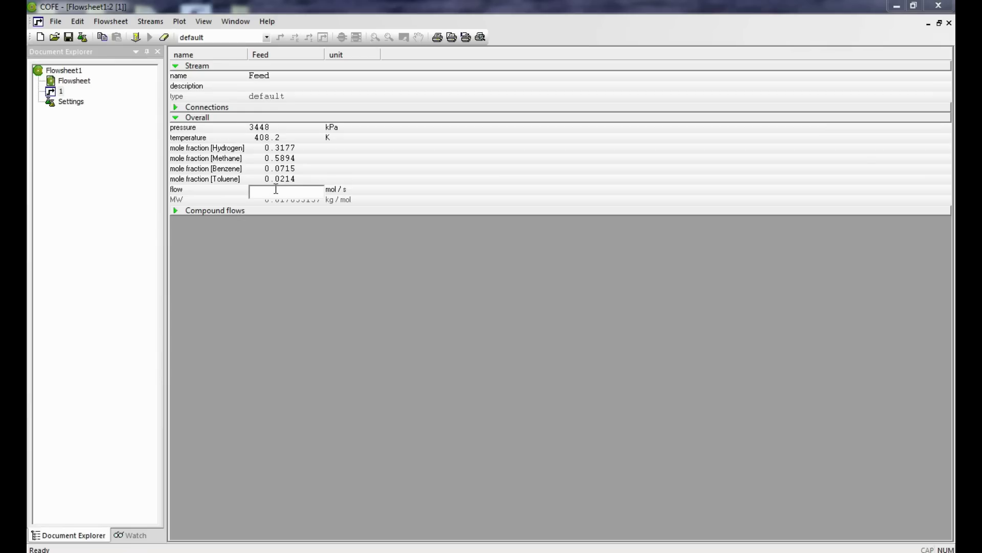
text(5594)
key(Return)
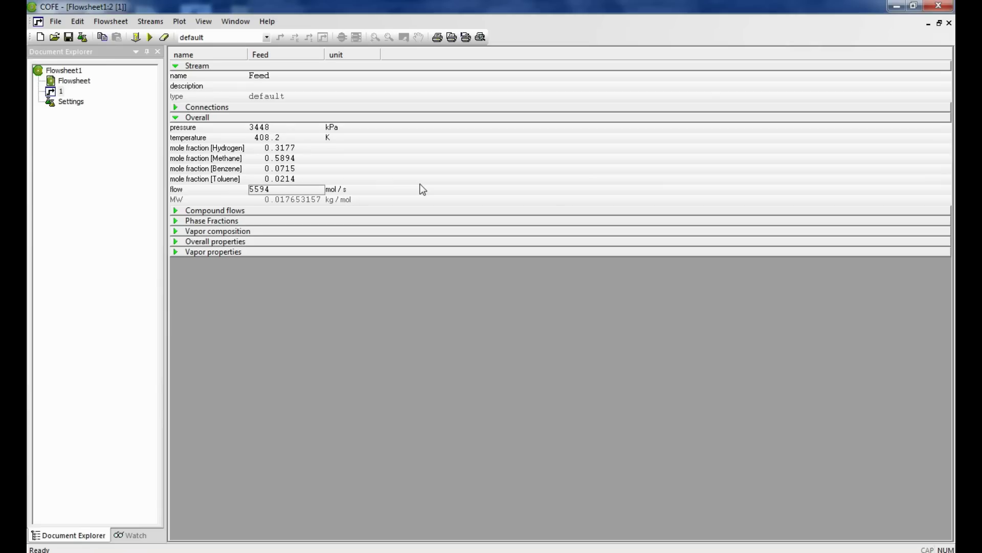
Change the unit of the Feed stream's overall flow to kmol/h
click(333, 193)
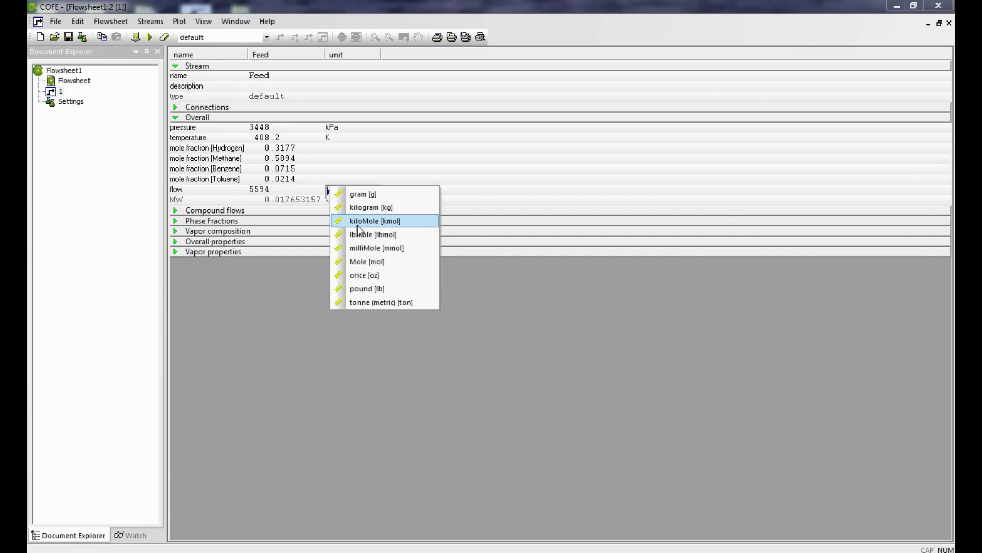
click(358, 224)
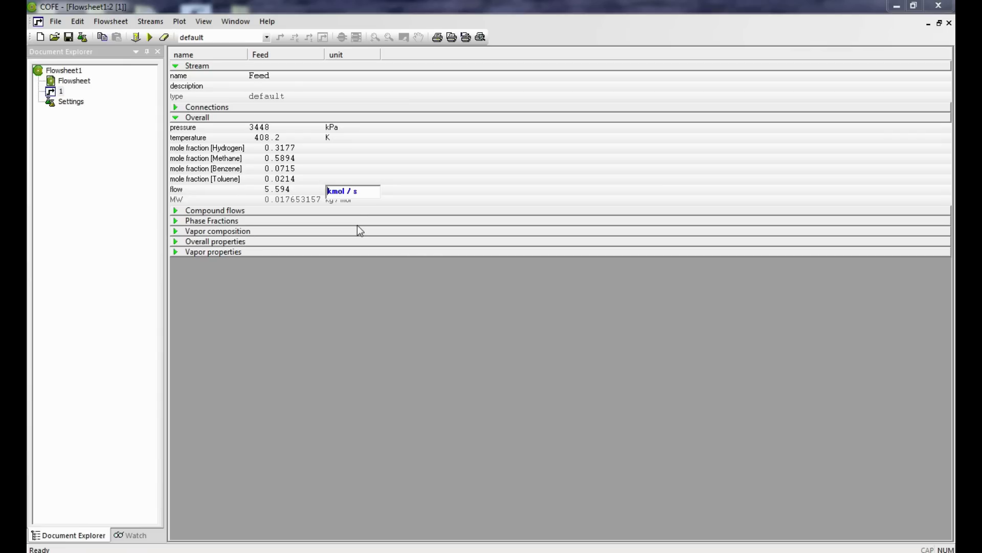
key(BackSpace)
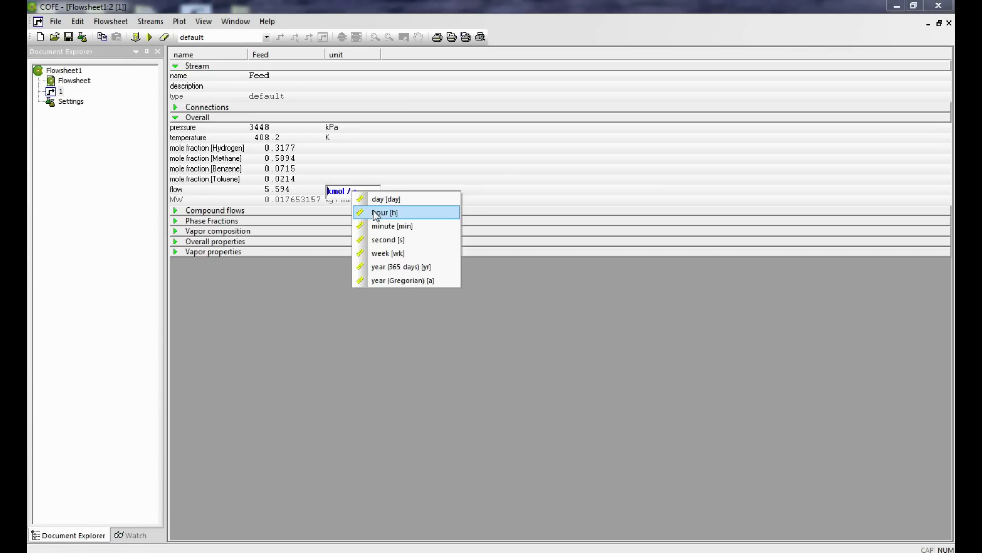
click(374, 211)
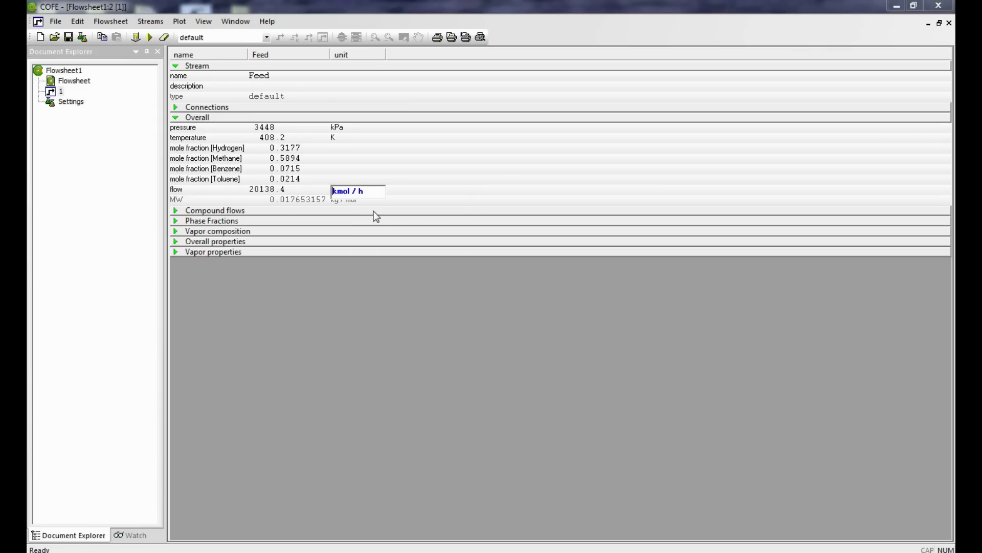
key(Return)
Set the Feed stream's overall flow to 5597 kmol/h
click(273, 190)
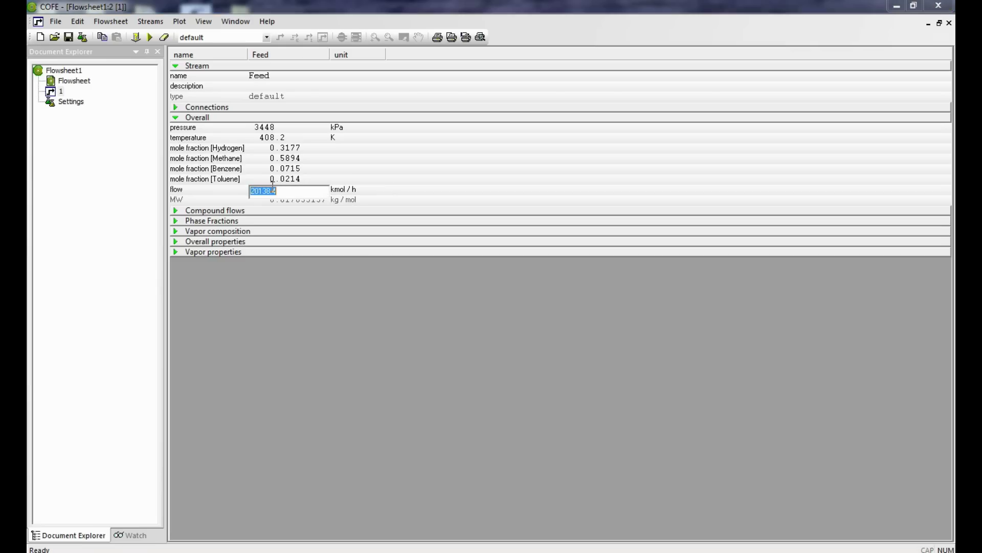
text(5)
text(54)
key(BackSpace)
key(BackSpace)
text(597)
key(Return)
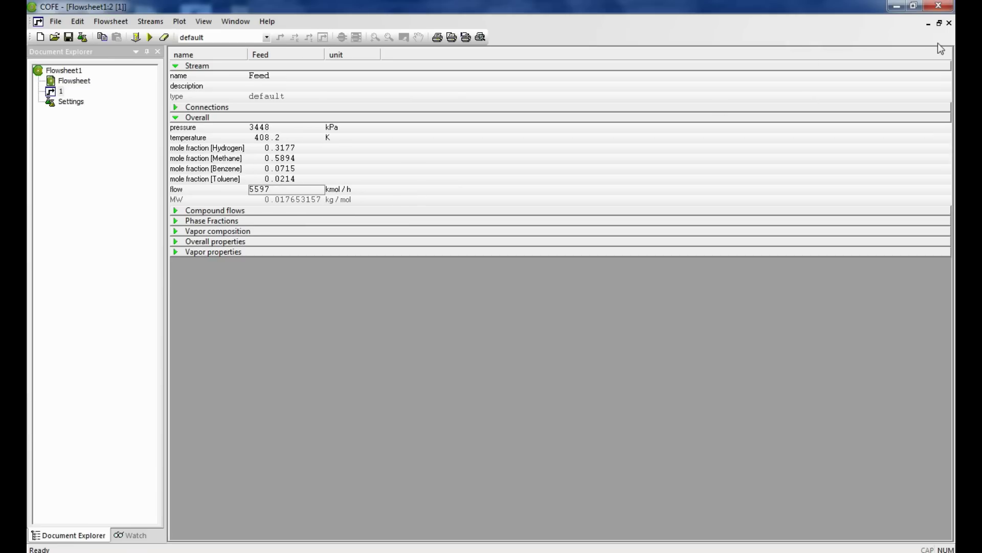
Return to the flowsheet, solve it, and examine the phase fractions of the Feed stream
click(950, 23)
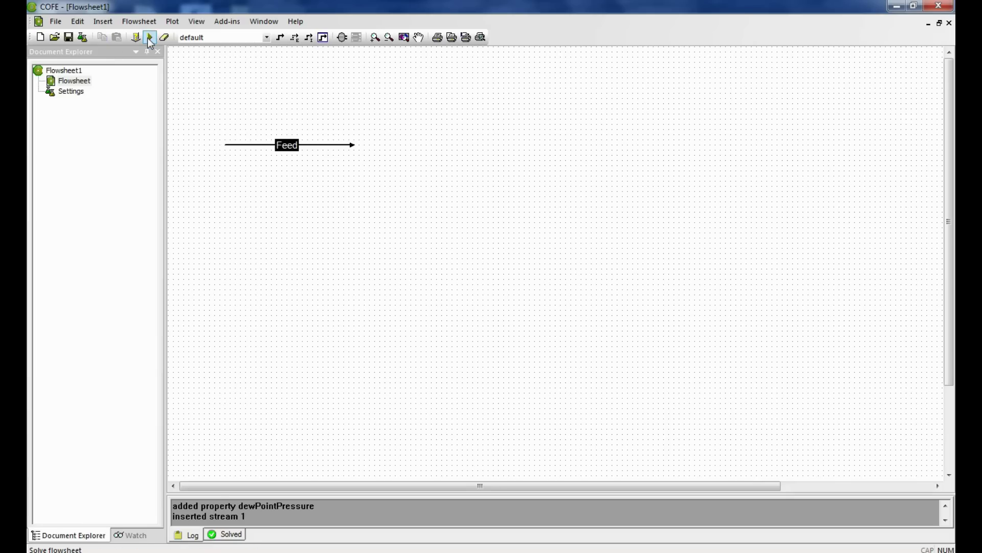
click(150, 37)
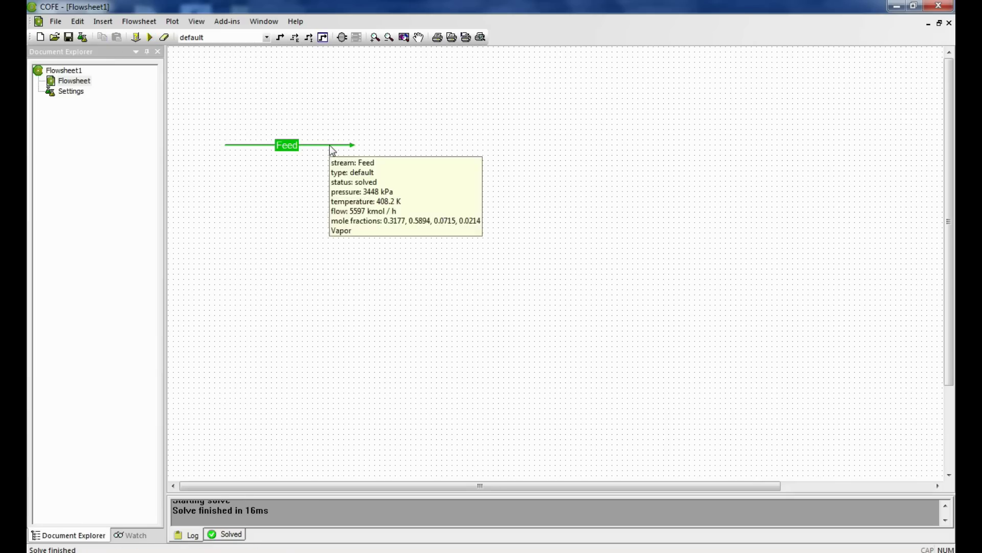
double_click(329, 146)
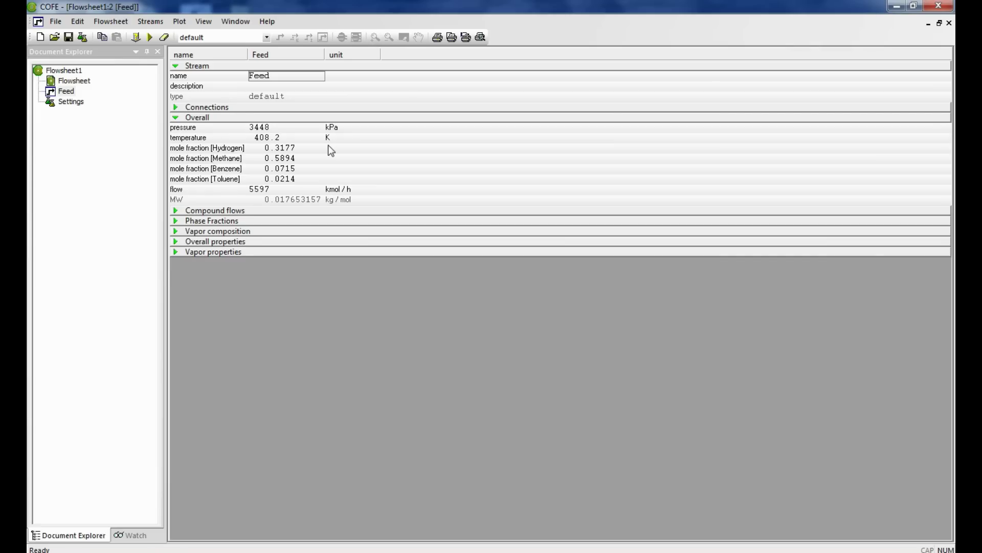
click(175, 222)
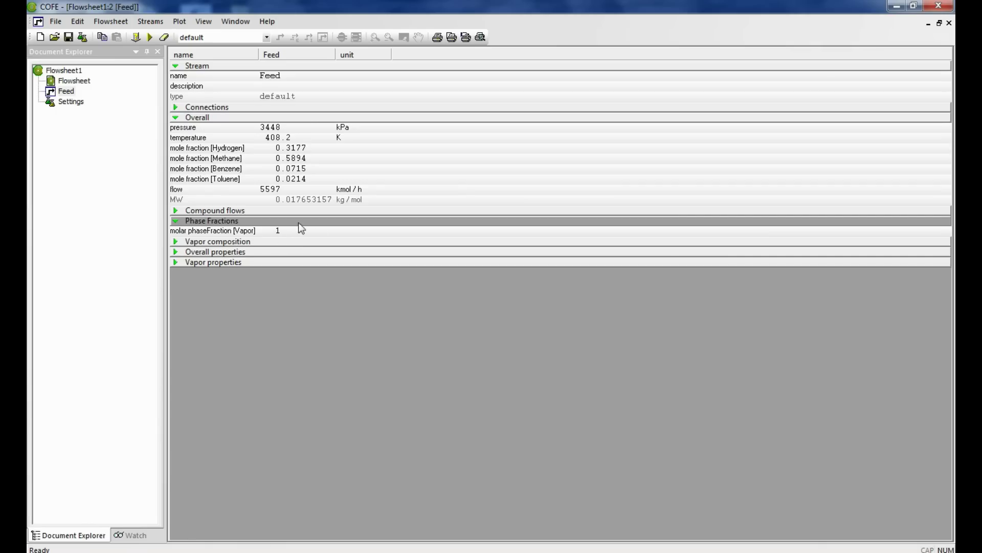
Return to the flowsheet, insert a HeaterCooler unit at the end of the Feed stream, and connect Feed to its inlet
click(950, 23)
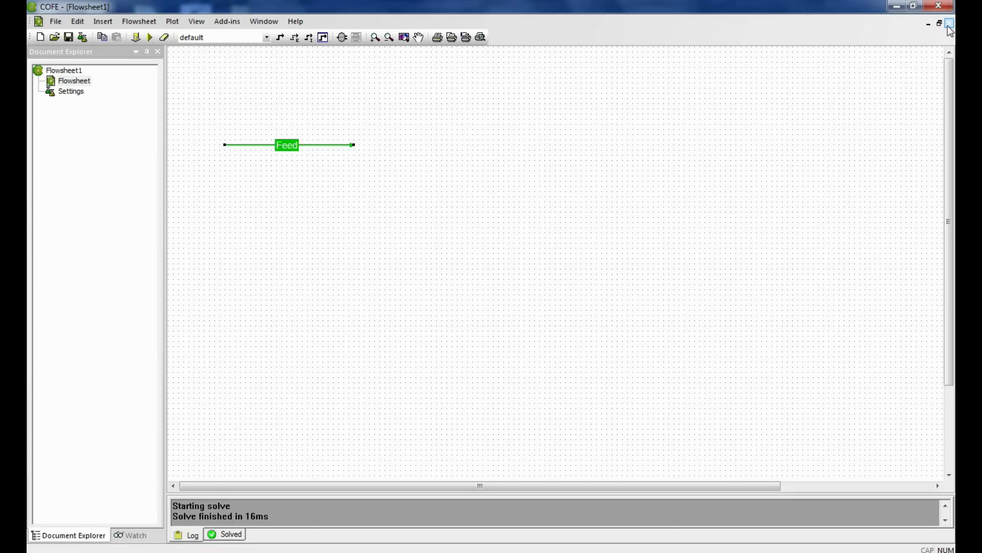
click(341, 38)
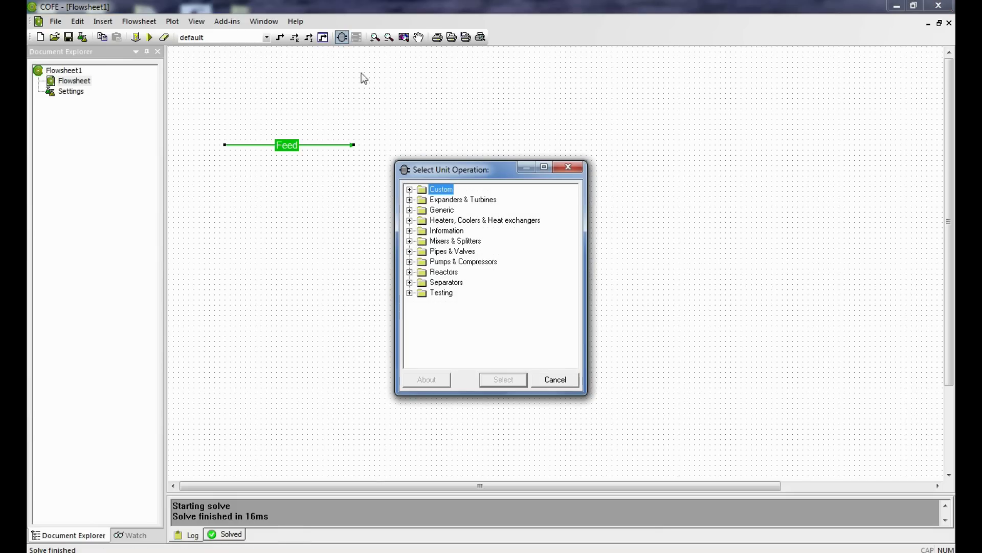
click(409, 220)
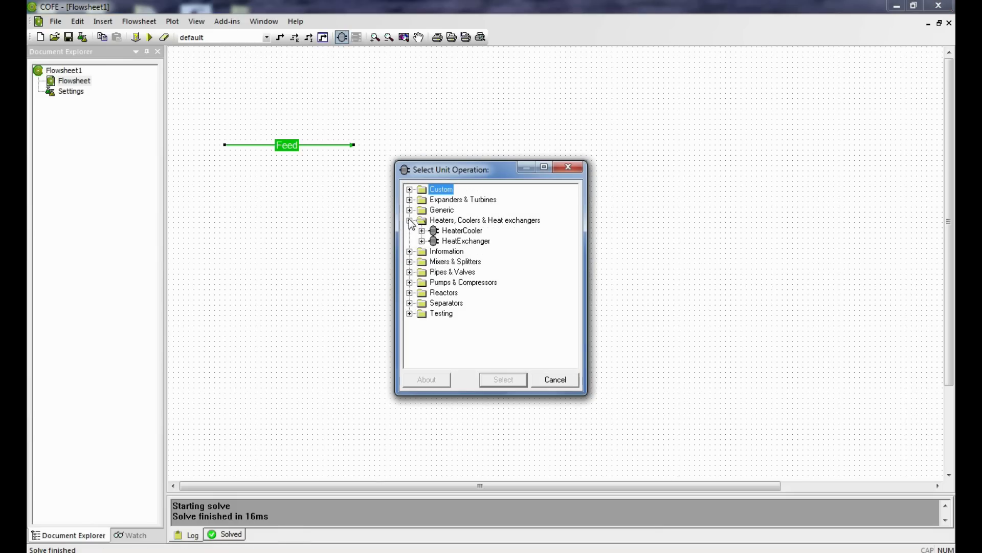
click(464, 231)
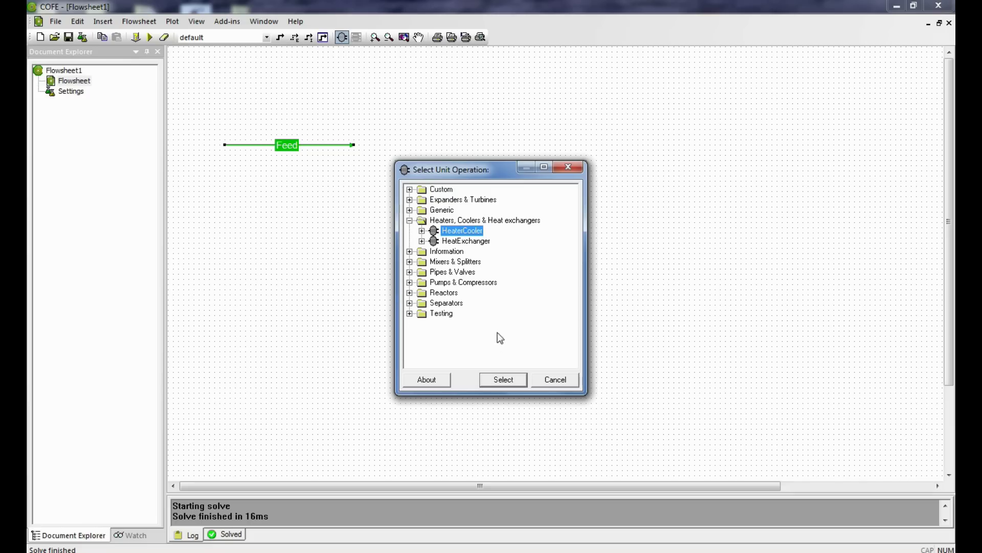
click(503, 379)
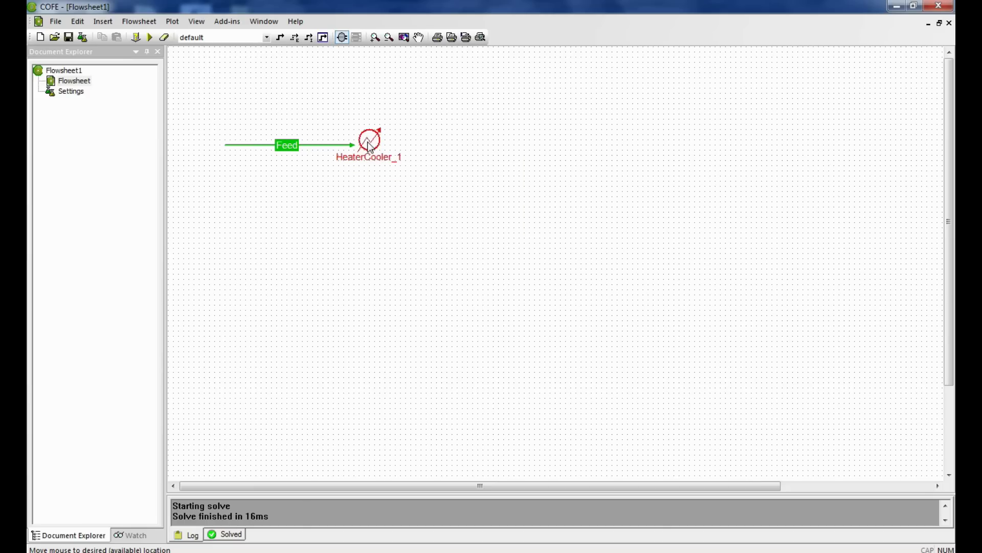
drag(368, 140, 358, 144)
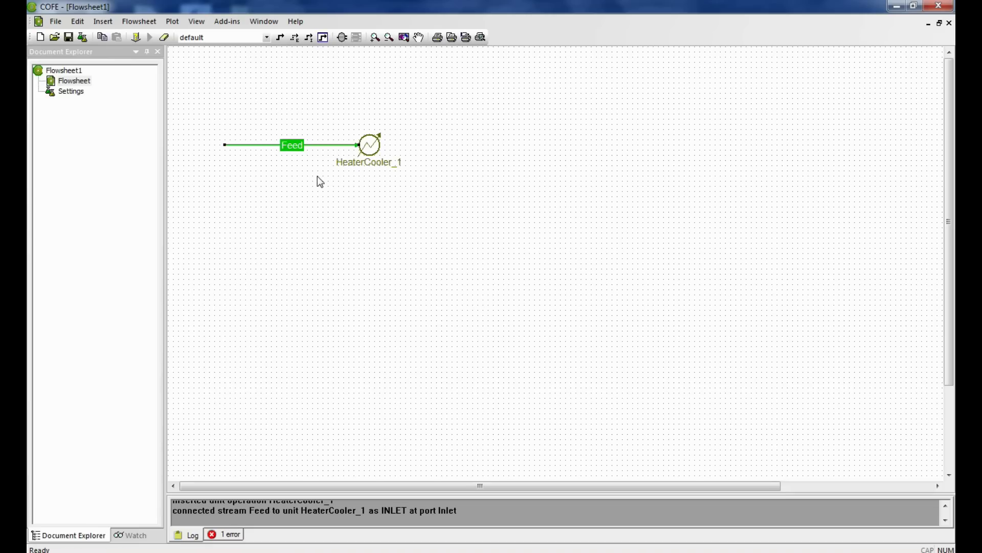
Rename the heater/cooler unit as Cooler
double_click(377, 164)
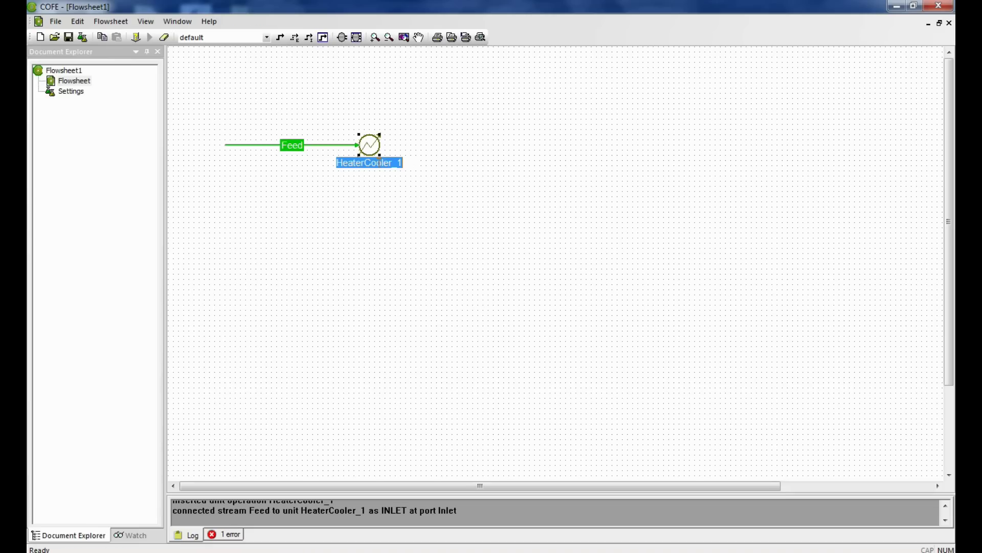
key(BackSpace)
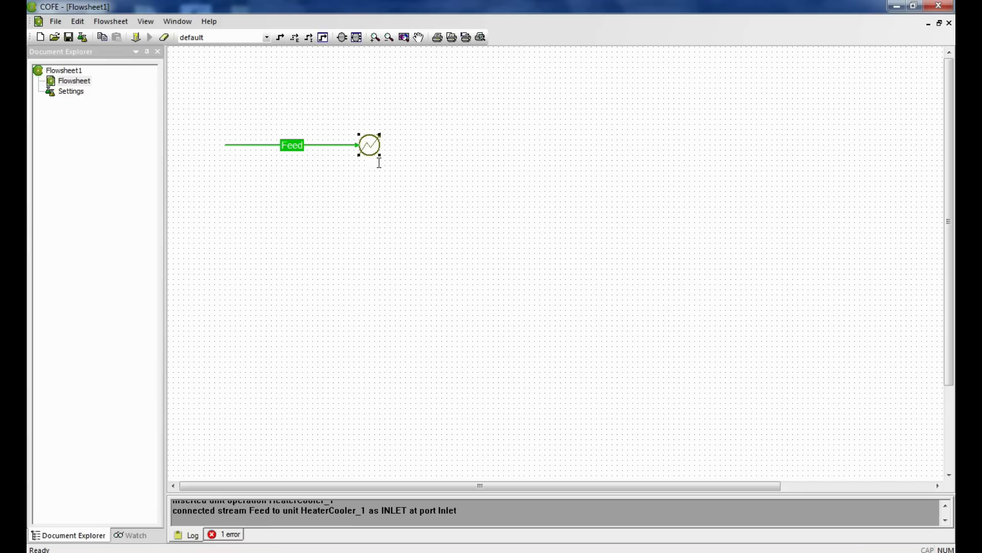
text(Cooler)
key(Return)
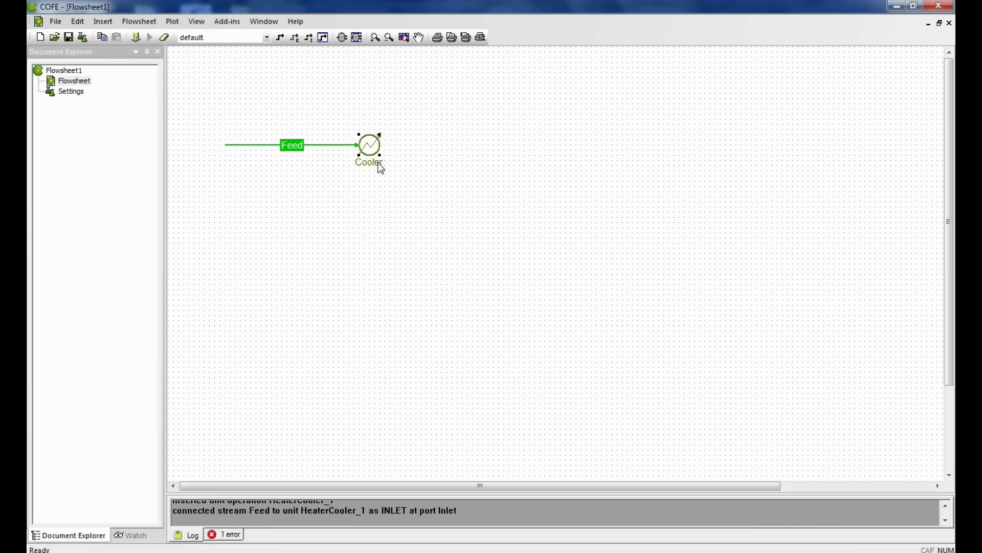
Draw a material stream from the Cooler's outlet and name it Cooler Outlet
click(280, 37)
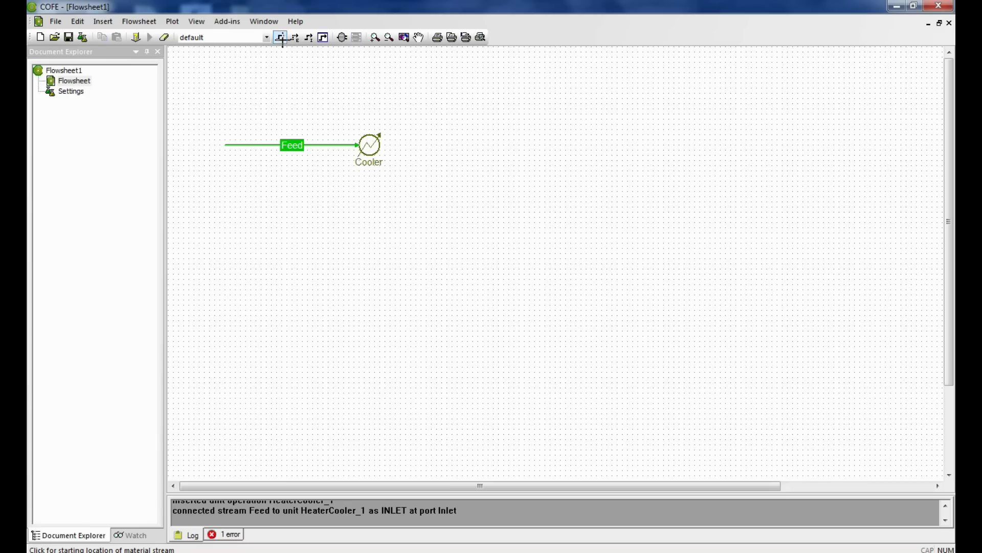
click(379, 145)
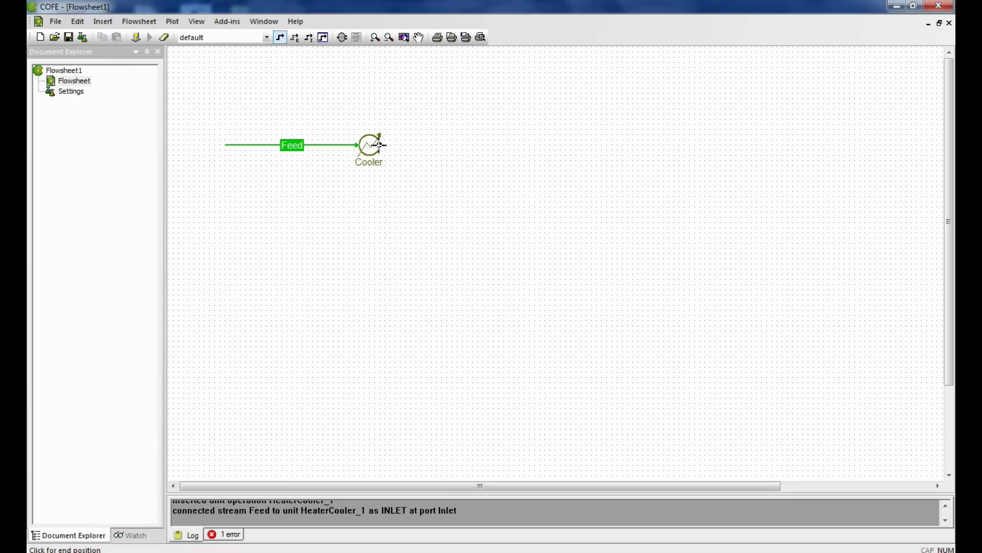
click(488, 145)
double_click(439, 144)
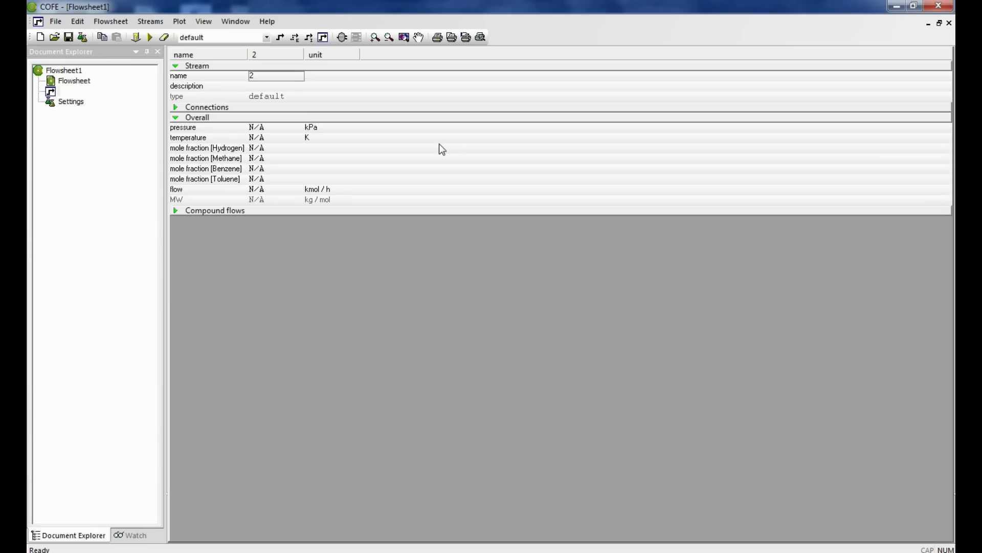
click(267, 78)
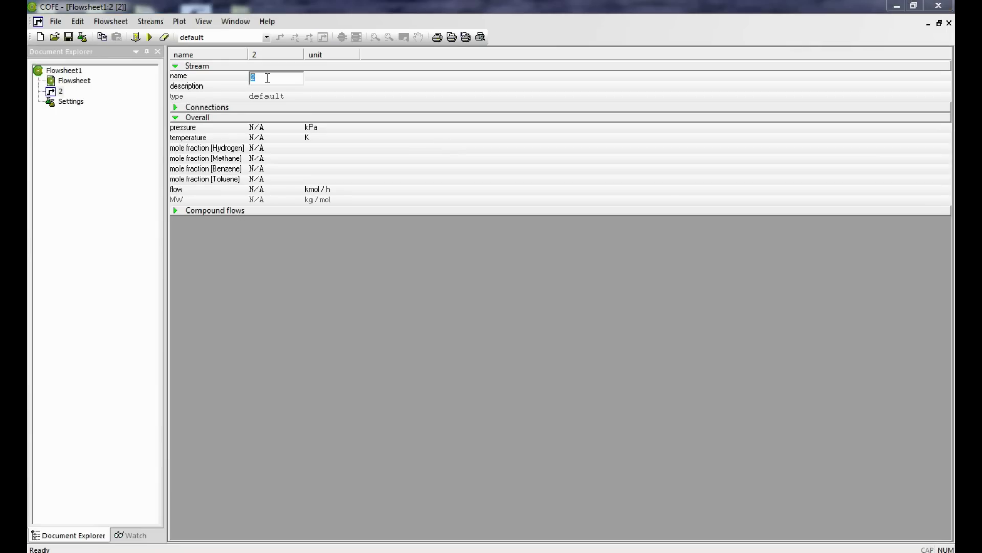
key(BackSpace)
text(Cooler Outlet)
key(Return)
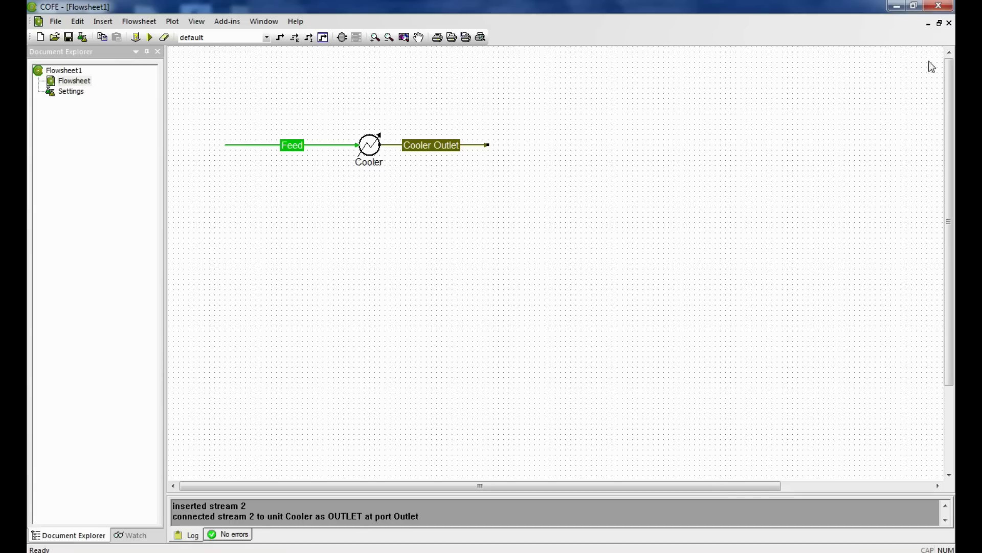
Change the Cooler's specification type to outlet temperature
click(370, 147)
double_click(370, 147)
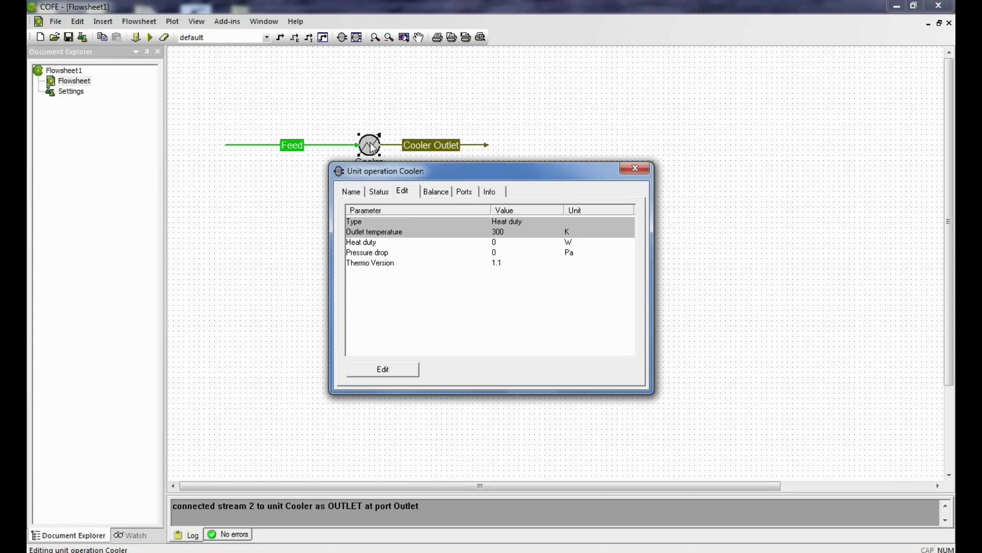
click(391, 369)
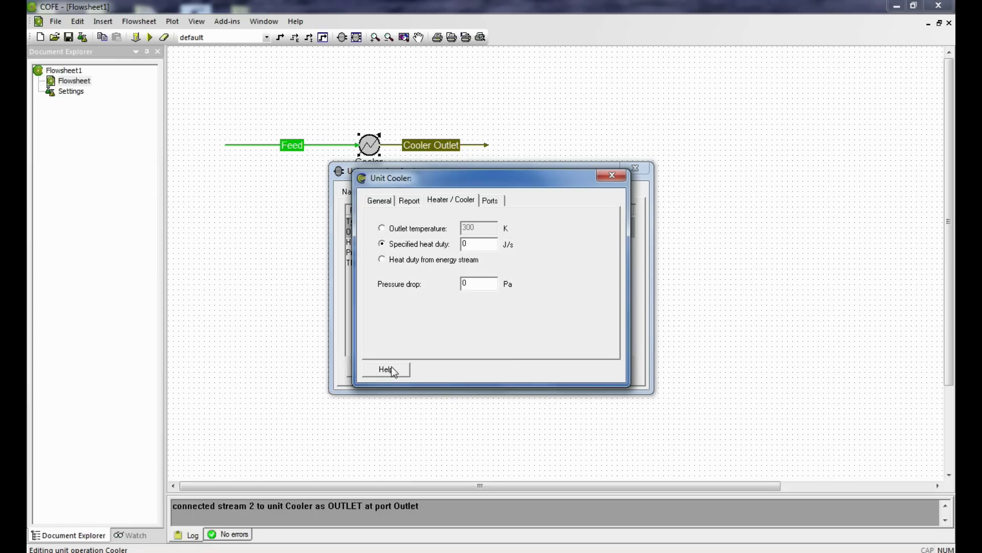
click(383, 229)
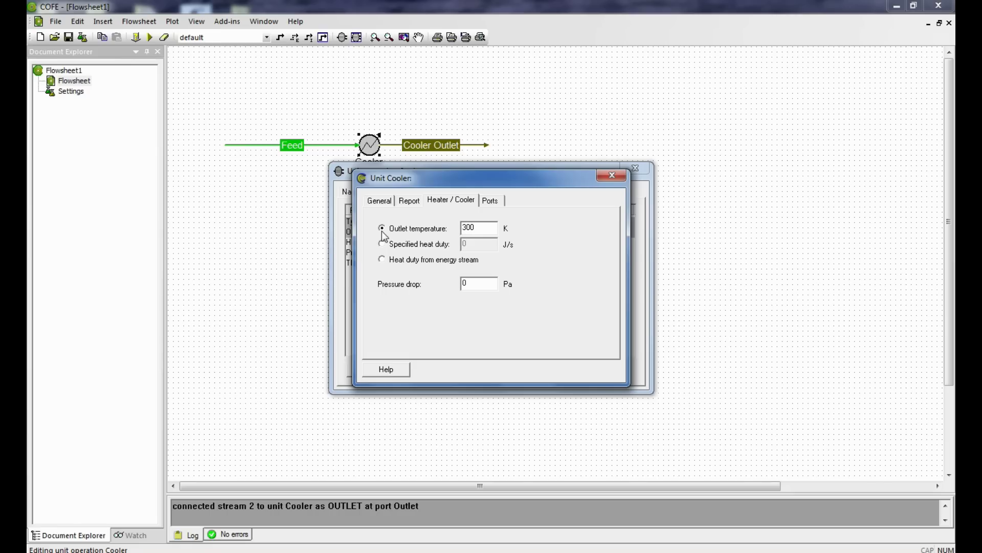
click(610, 176)
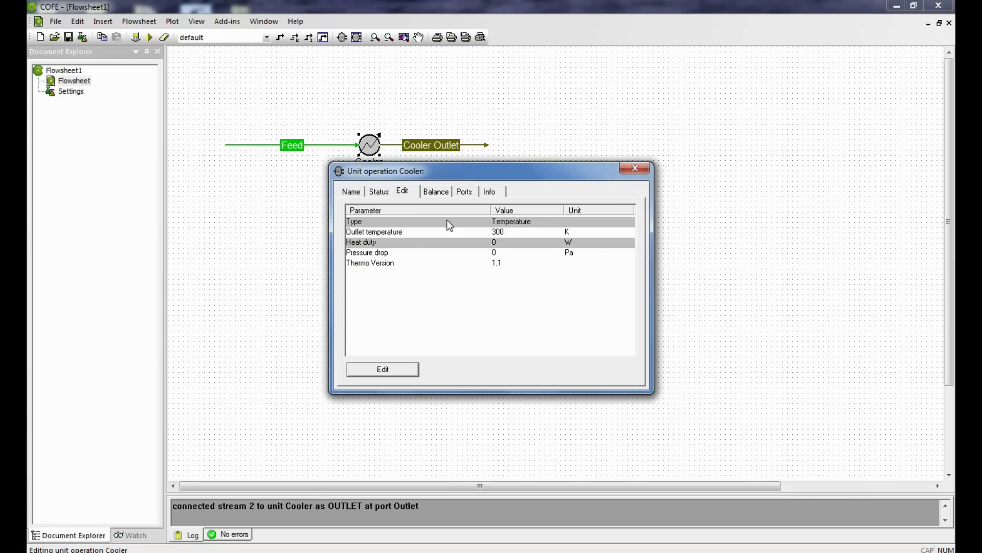
Switch the unit of the Cooler's outlet temperature to Celsius and back to Kelvin
click(572, 233)
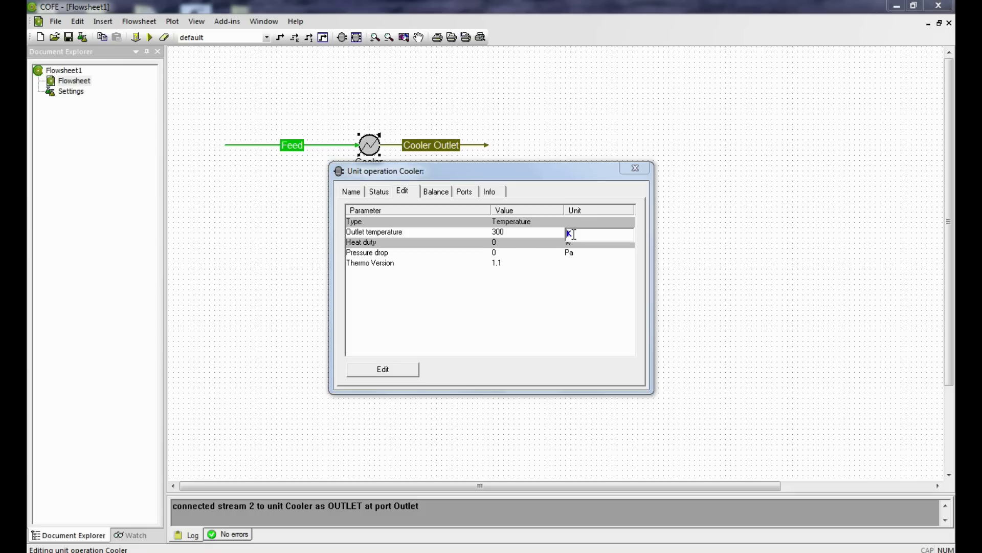
right_click(573, 234)
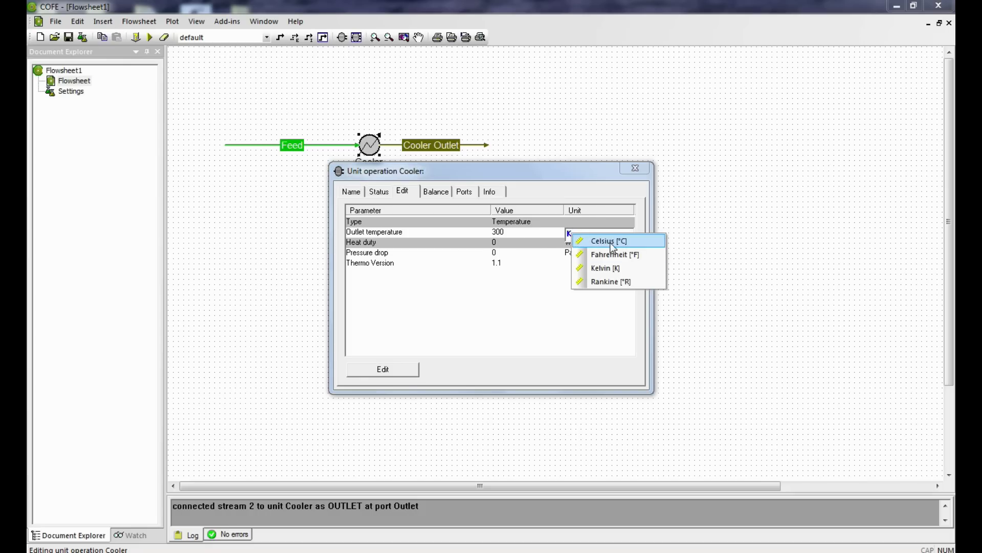
click(608, 242)
right_click(582, 235)
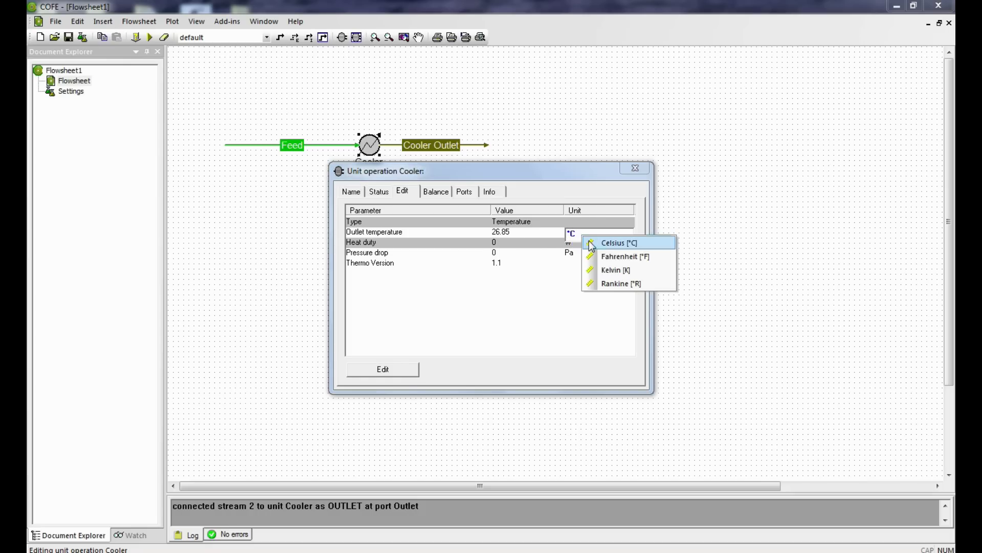
click(624, 270)
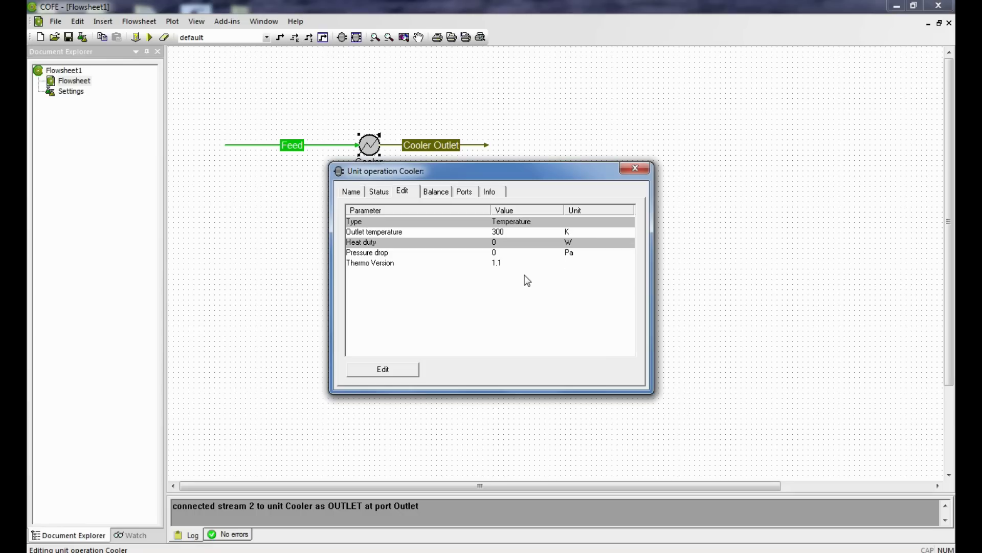
Set the Cooler's outlet temperature to 322 K and close its settings
click(506, 234)
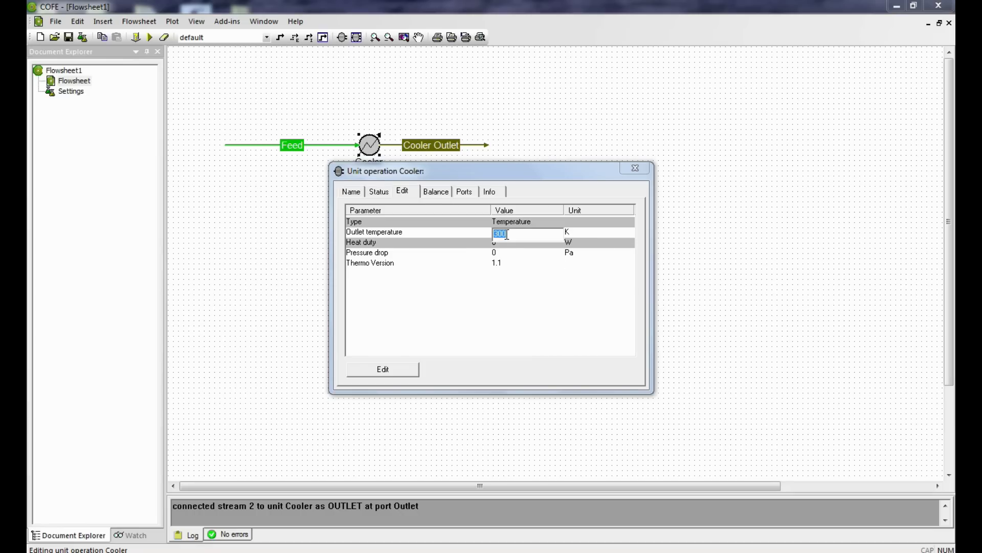
text(322)
key(Return)
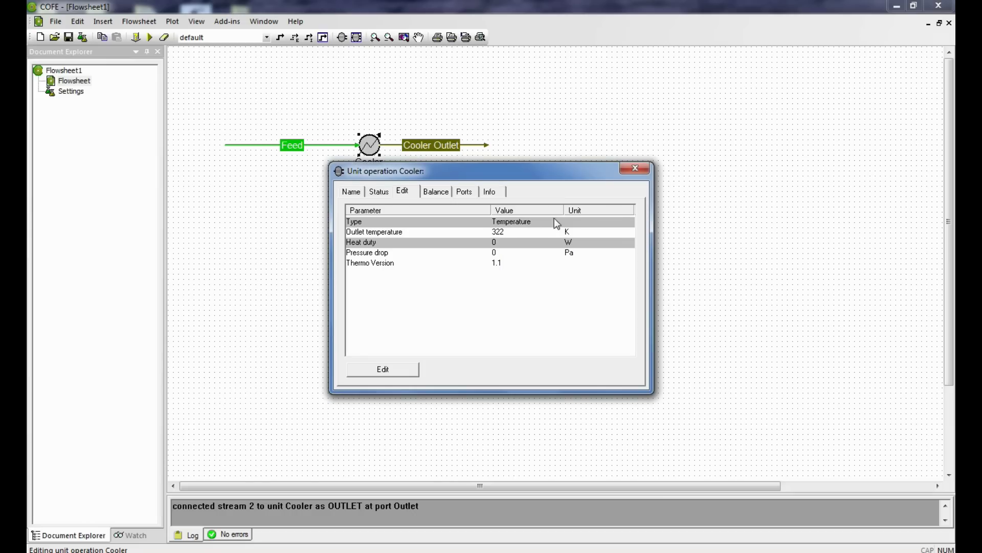
click(632, 165)
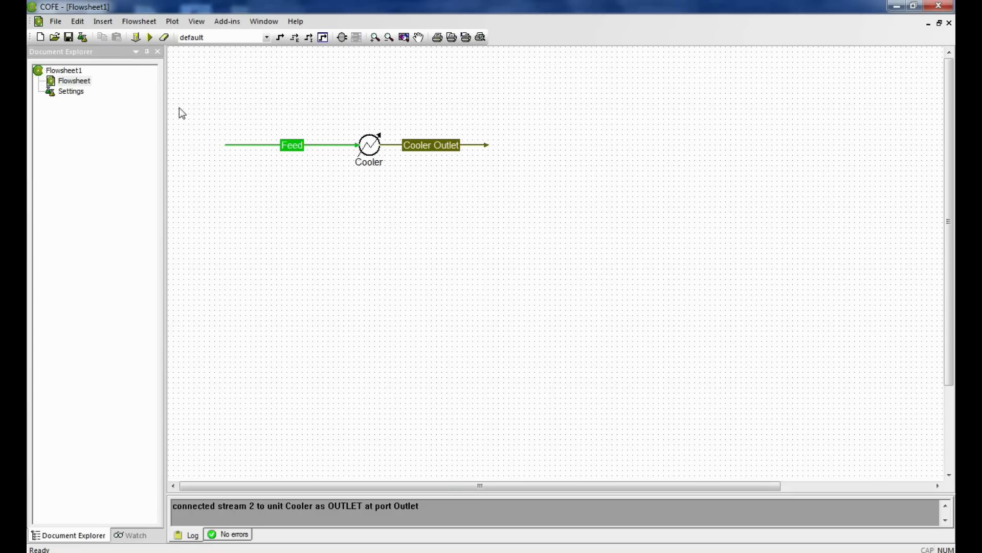
Solve the flowsheet and examine the phase fractions of the Cooler Outlet stream
click(149, 37)
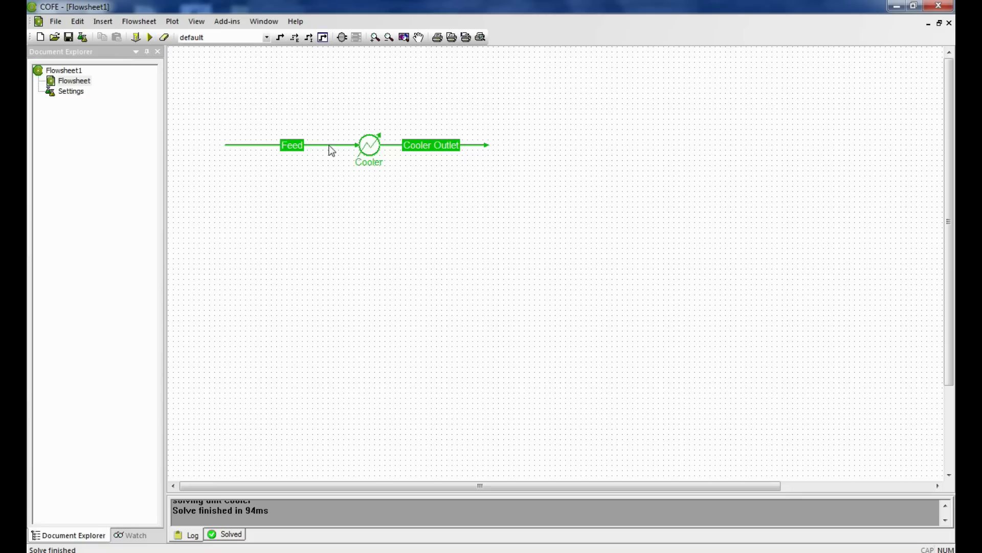
double_click(397, 143)
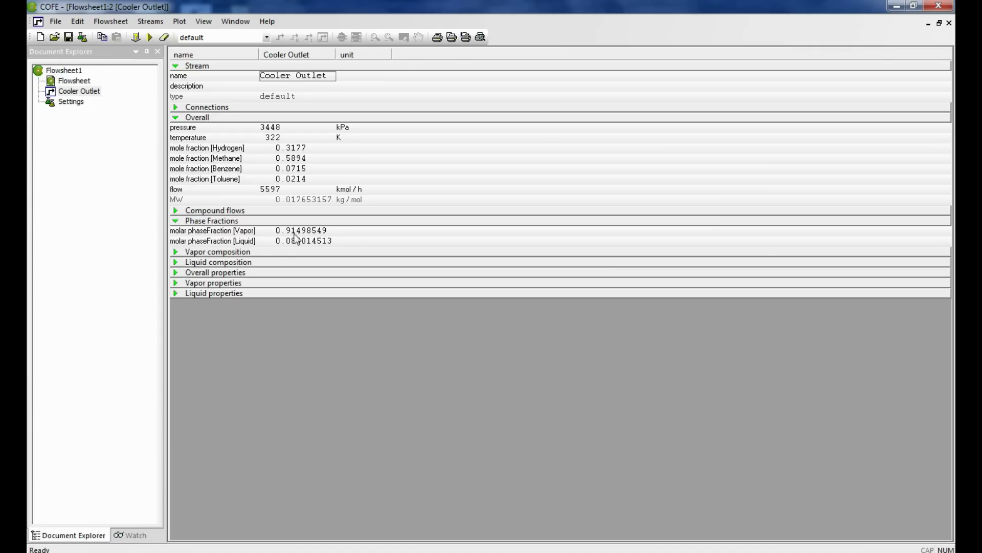
click(949, 23)
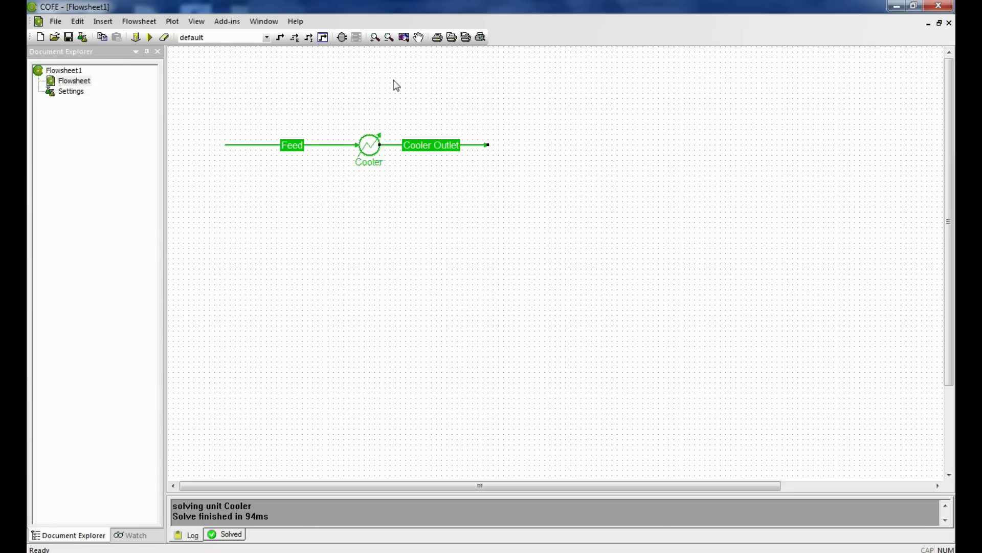
Insert a Flash separator beside the end of the Cooler Outlet stream and connect that stream to its inlet
click(341, 37)
click(350, 54)
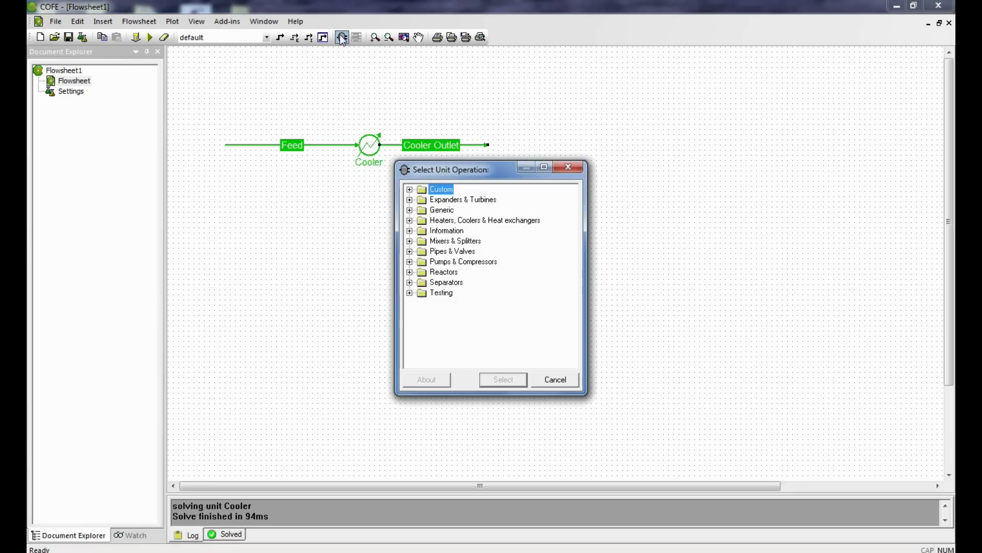
click(410, 282)
click(451, 313)
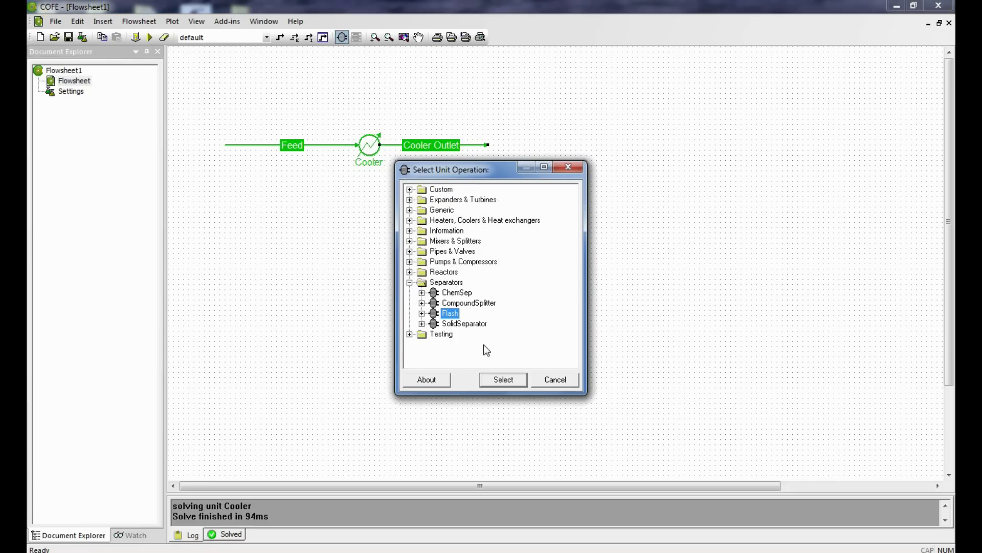
click(503, 380)
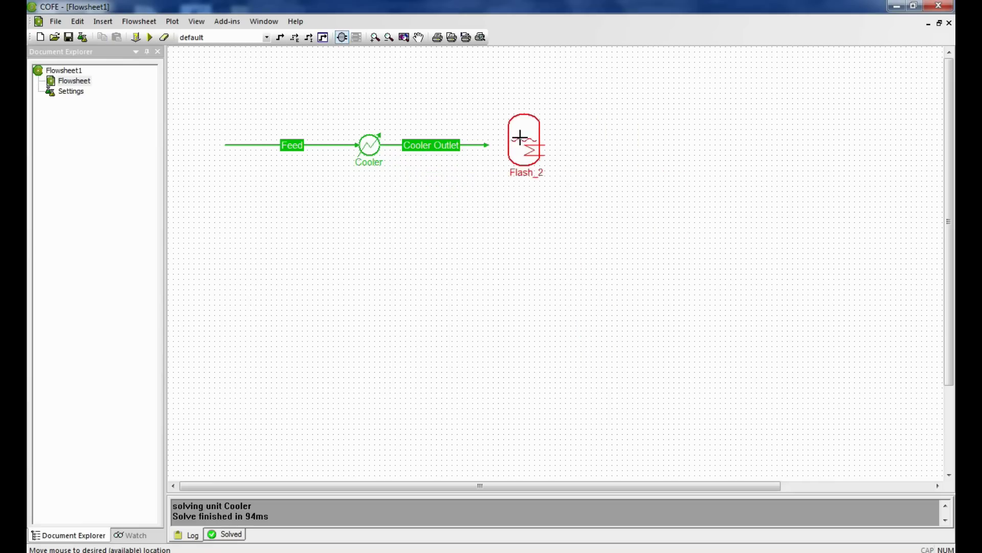
click(500, 149)
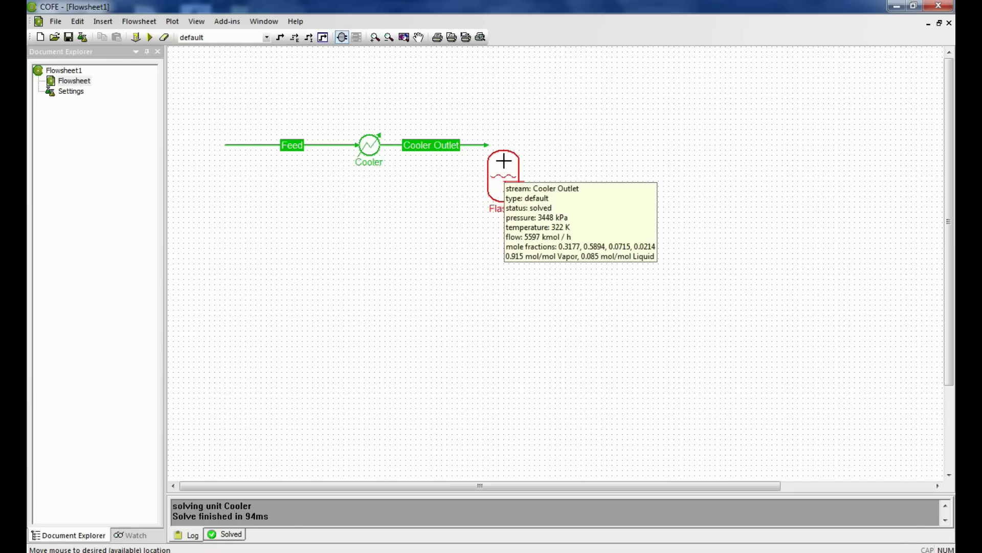
click(508, 144)
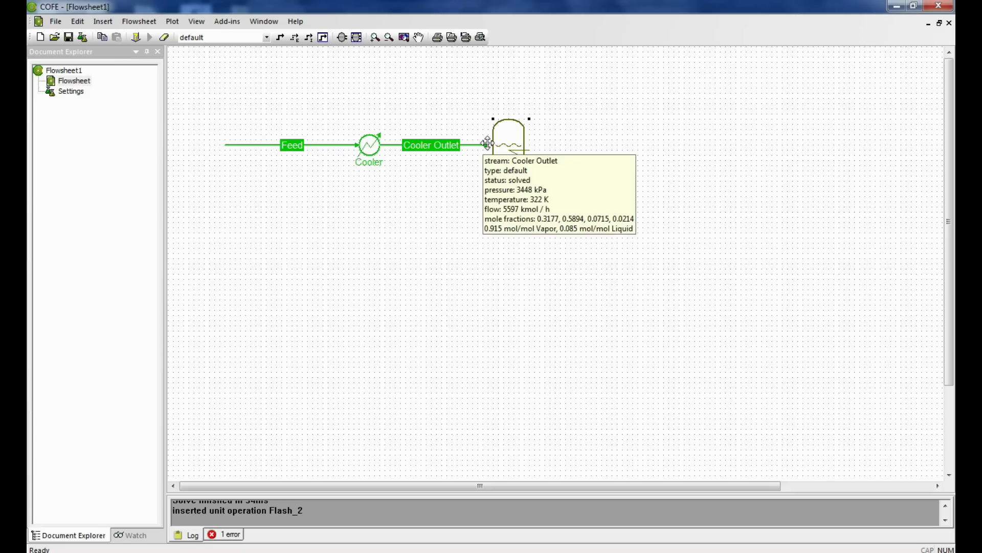
drag(488, 144, 492, 144)
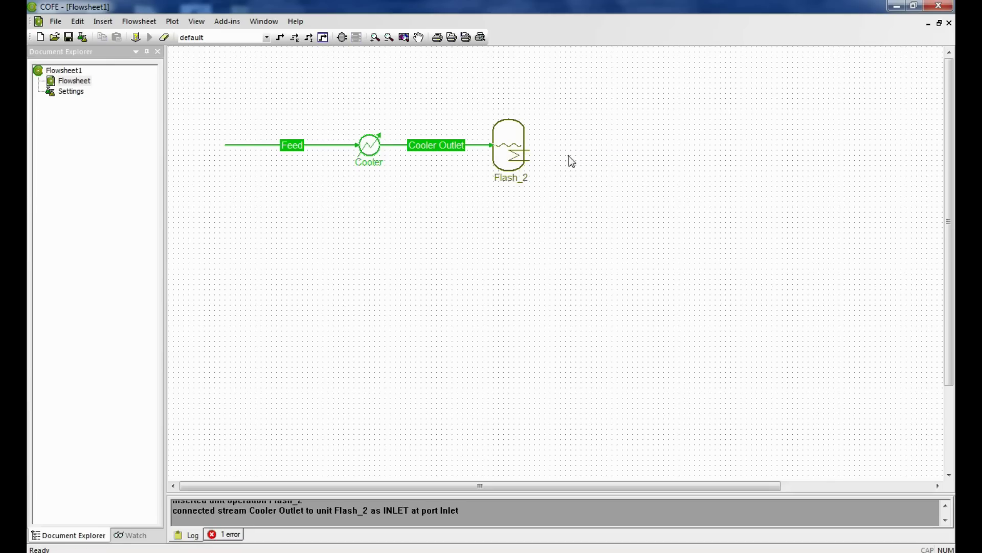
Draw two outlet streams from the Flash unit, one from its top connected to the Vapor port and one from its bottom for the liquid
click(281, 39)
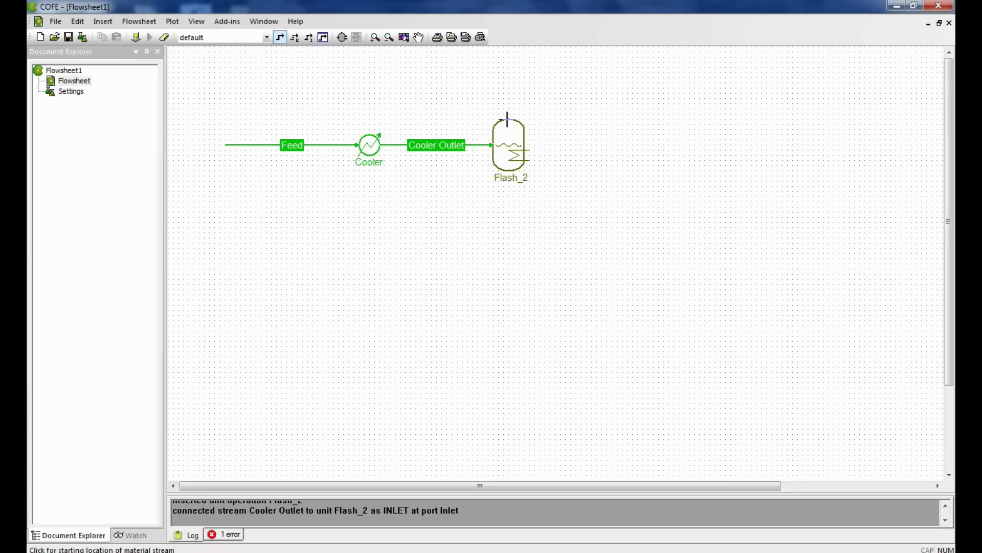
click(507, 118)
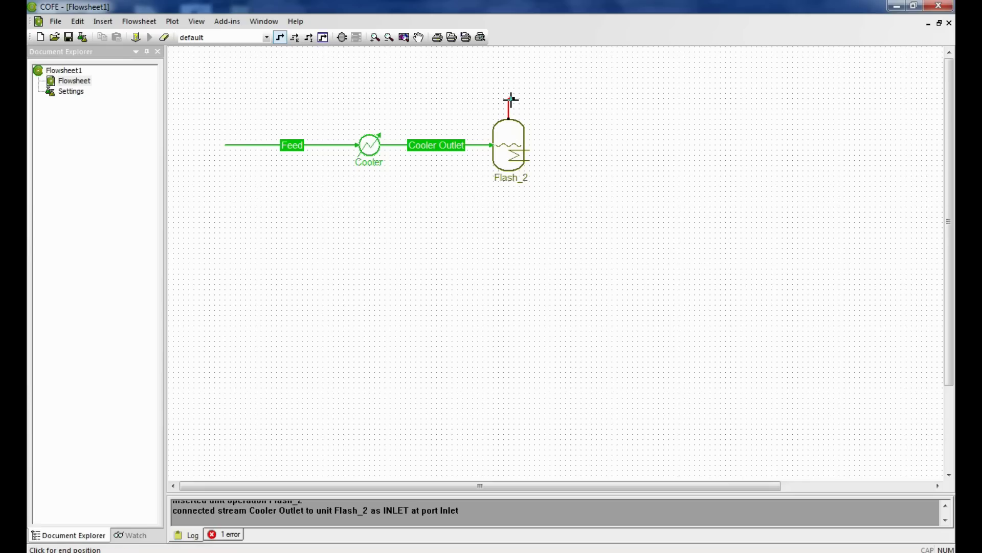
click(594, 101)
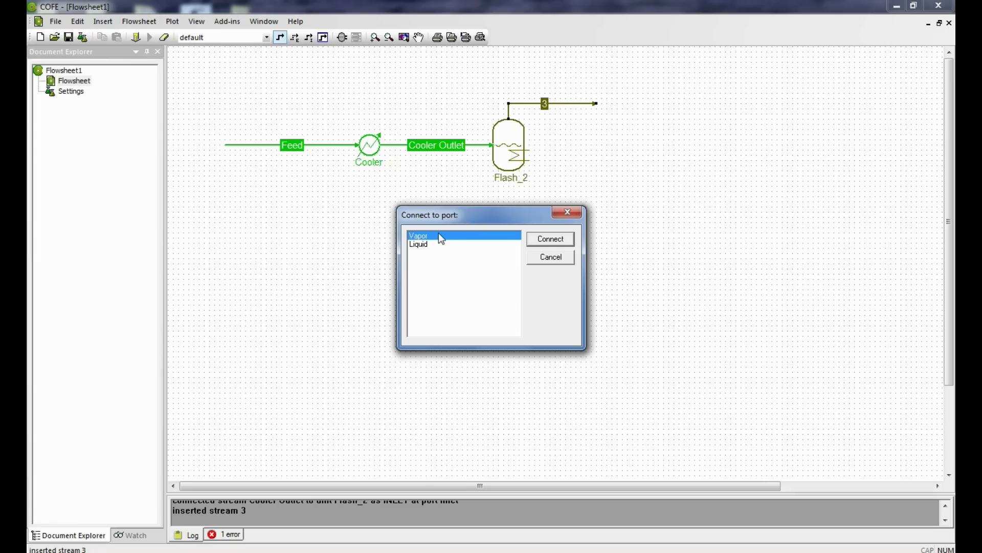
click(551, 239)
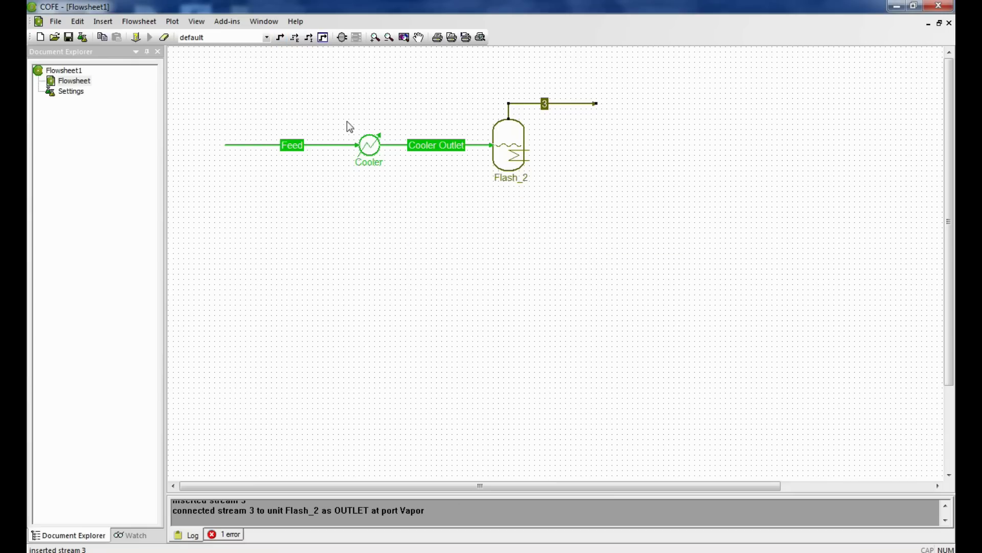
click(280, 37)
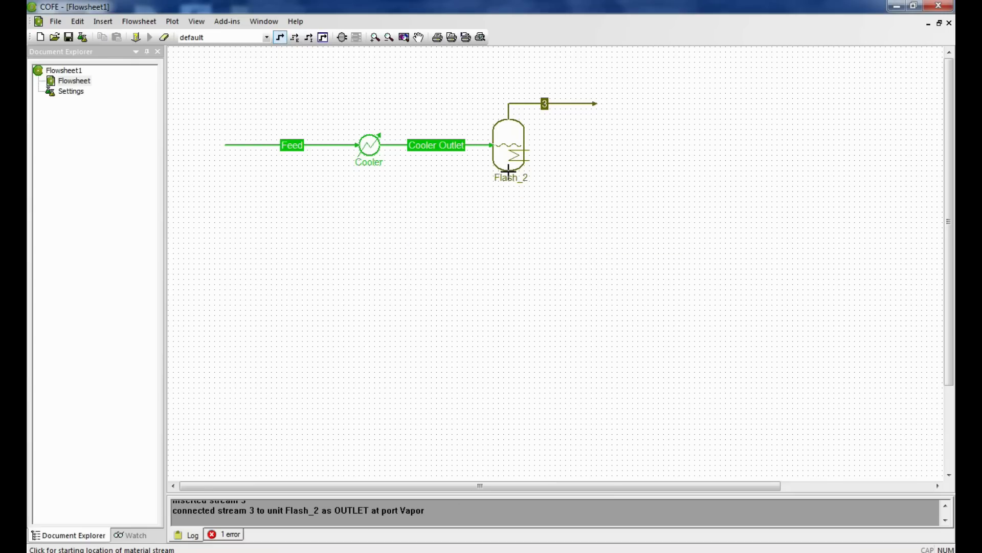
click(508, 171)
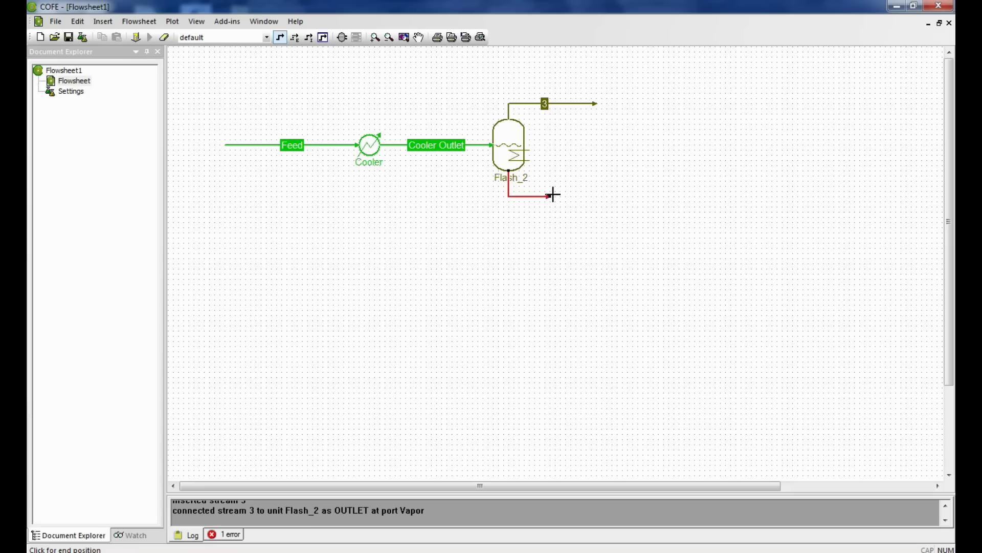
click(589, 185)
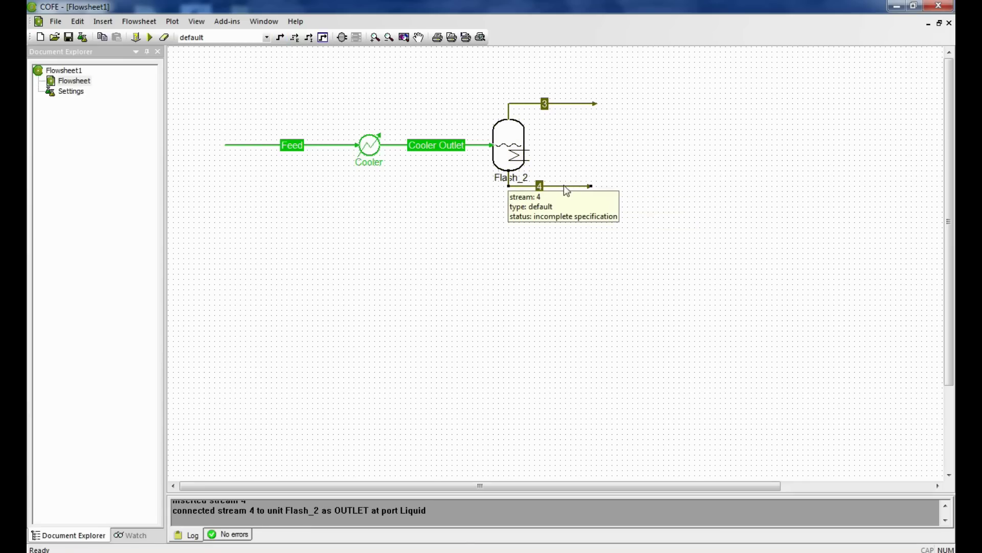
Rename the stream leaving the top of the Flash unit as Flash Vapor
double_click(545, 103)
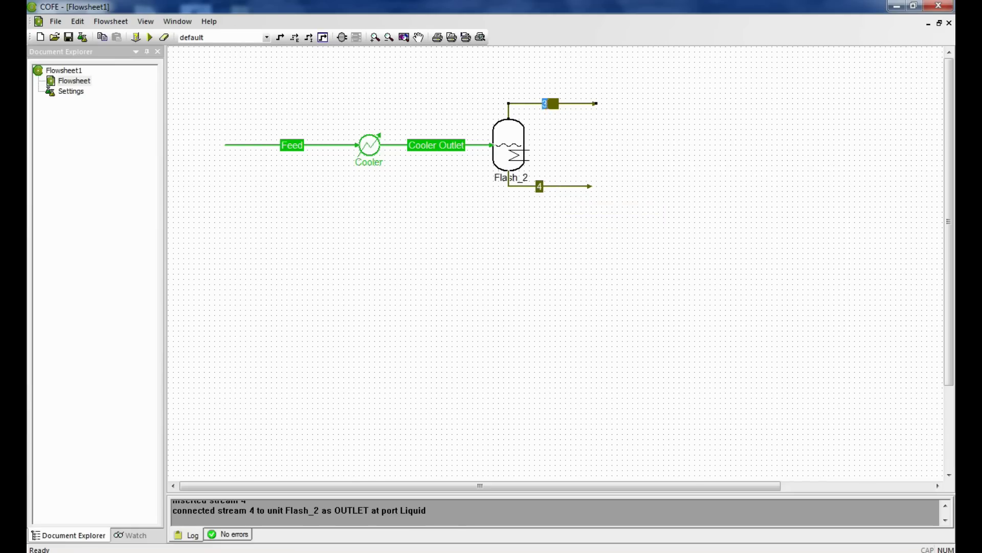
key(BackSpace)
text(Flash Vapor)
click(543, 203)
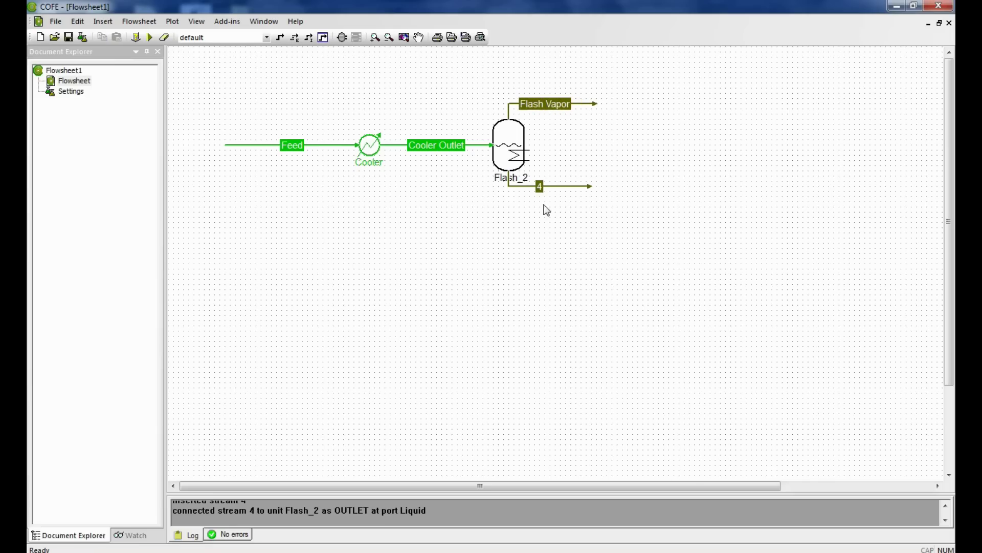
Rename the stream leaving the bottom of the Flash unit as Flash Liquid and return to the flowsheet
double_click(544, 186)
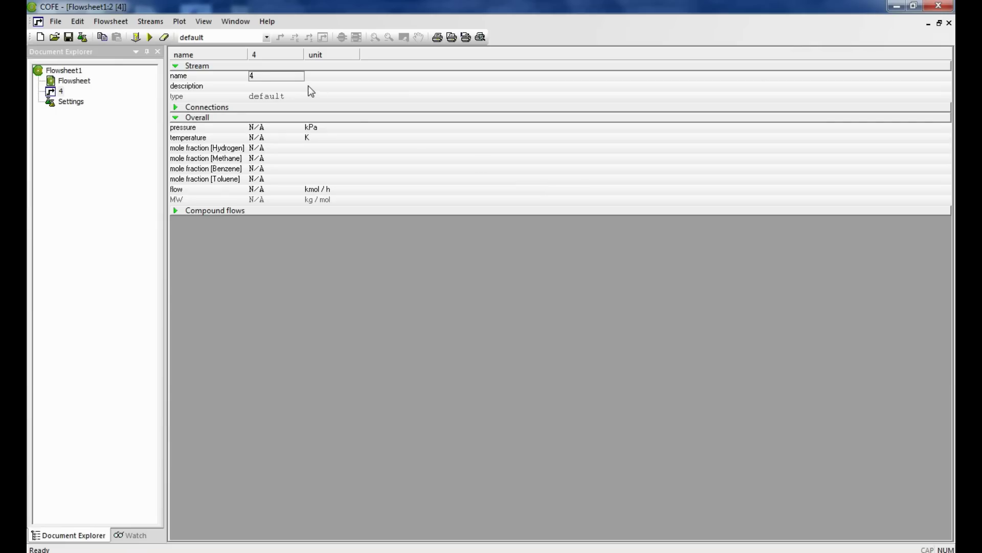
double_click(256, 74)
key(BackSpace)
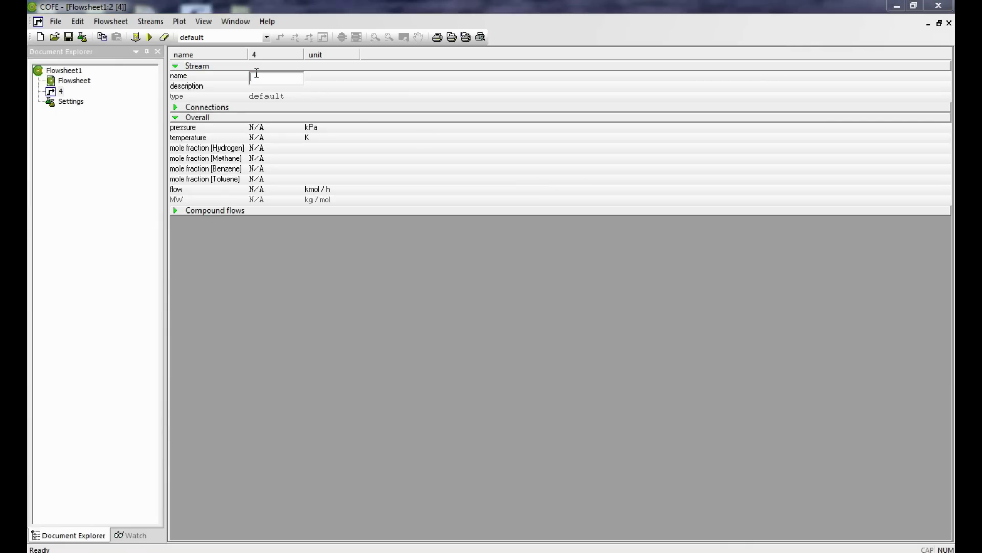
text(Flash Liquid)
key(Return)
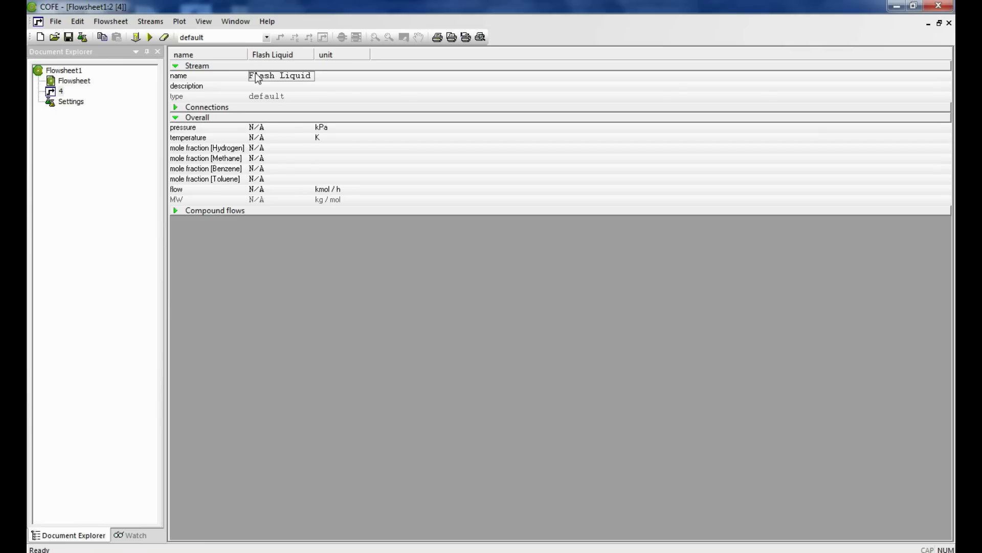
click(949, 22)
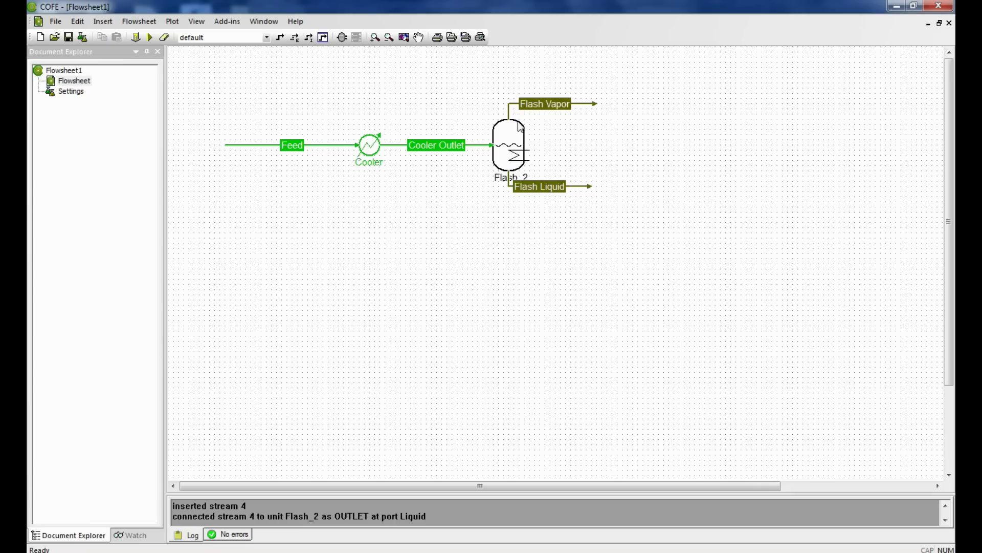
Change the Flash unit's specifications to outlet pressure and outlet temperature
double_click(513, 142)
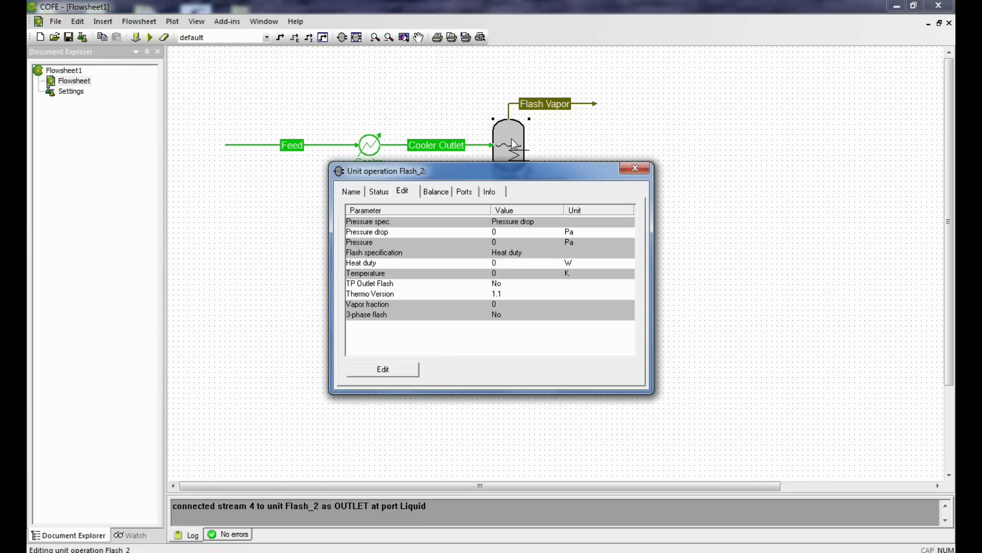
click(401, 376)
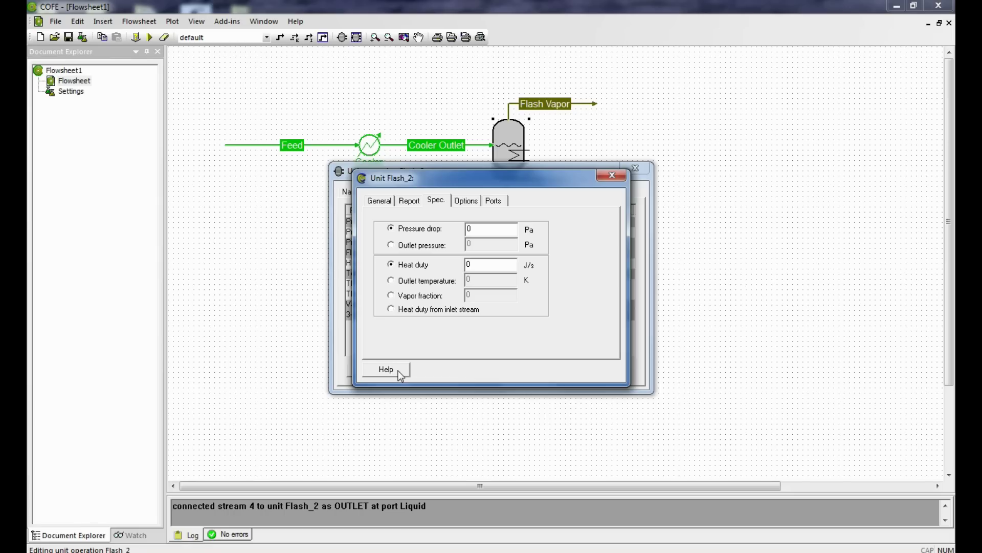
click(390, 248)
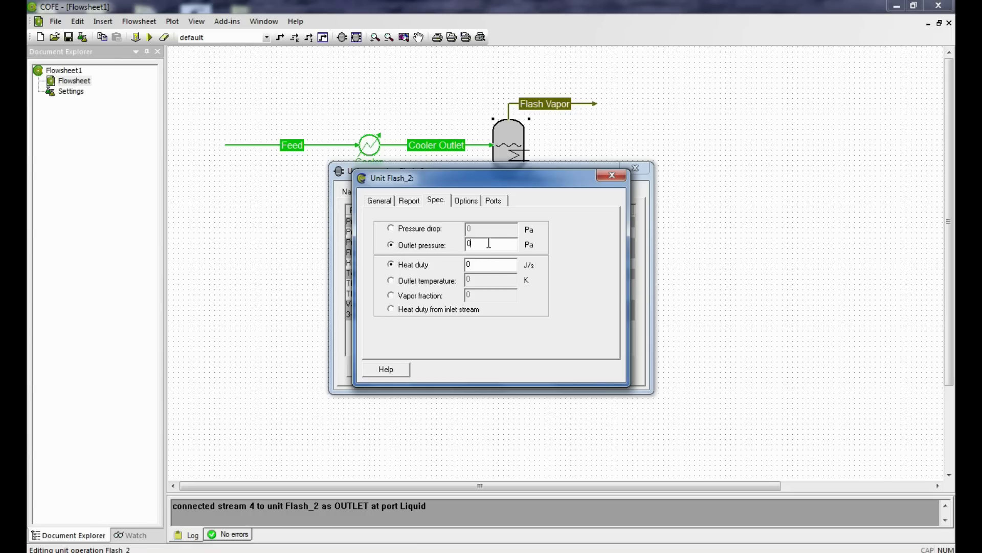
click(392, 281)
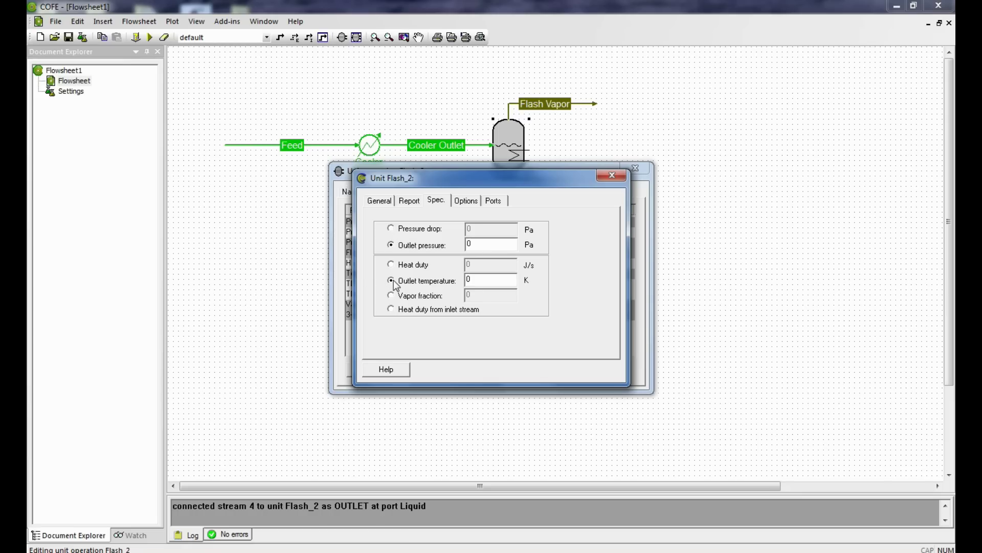
click(612, 177)
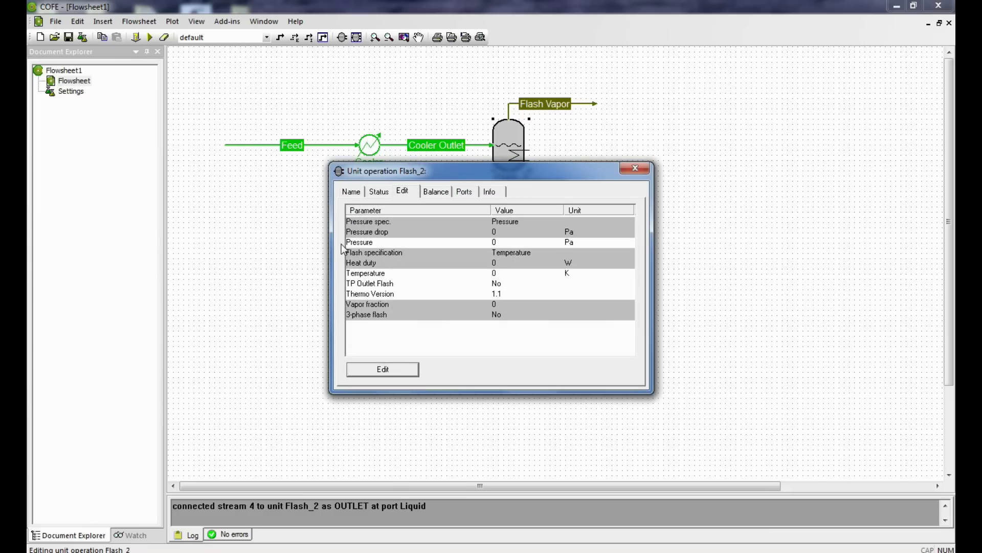
Switch the Flash unit's pressure unit to kiloPascal and set the pressure to 3344 kPa
mouse_move(572, 249)
click(569, 244)
click(572, 246)
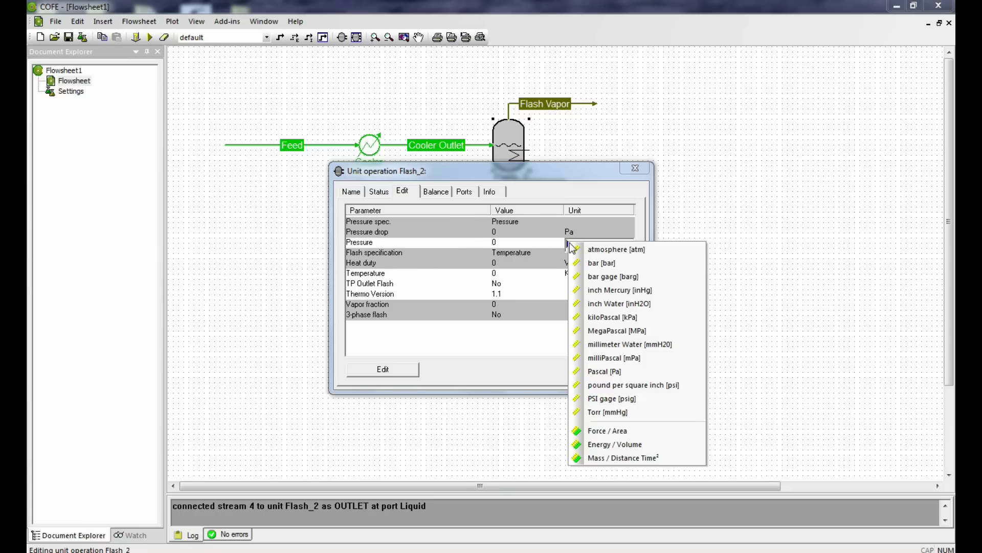
click(609, 320)
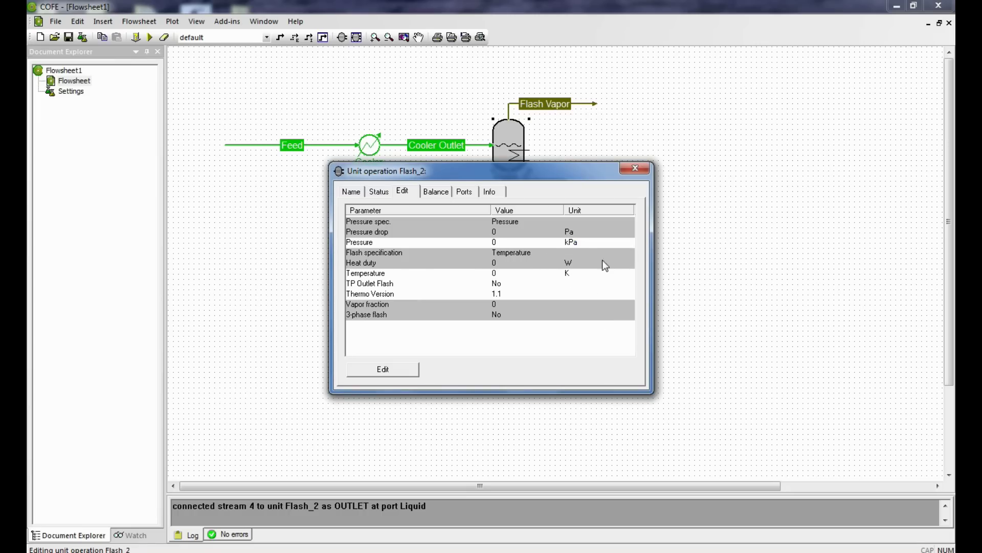
double_click(505, 241)
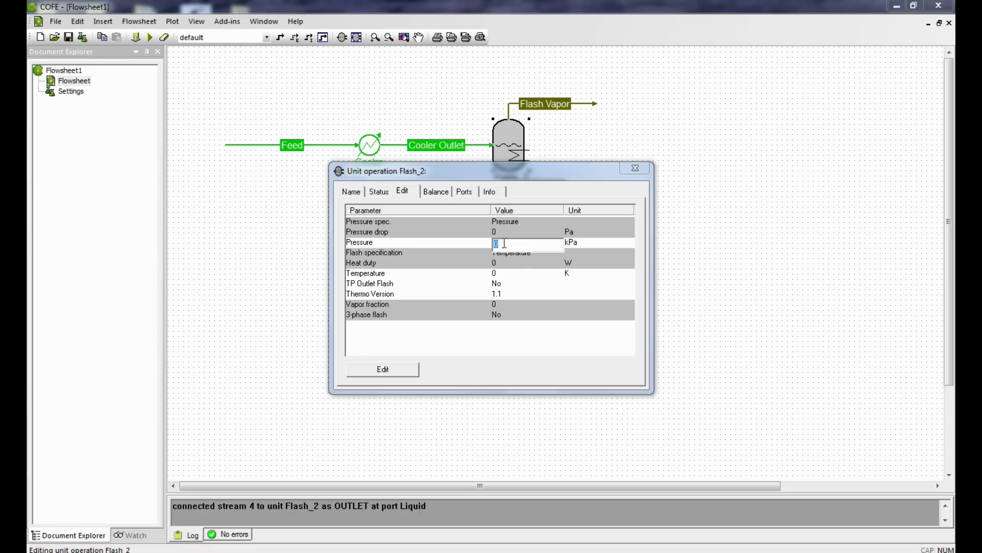
text(3344)
click(408, 355)
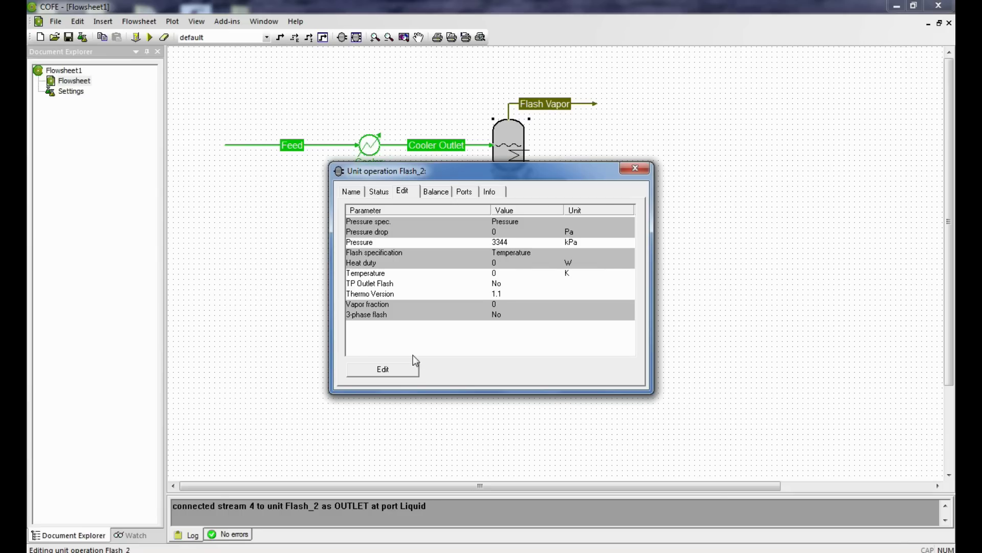
Set the Flash unit's temperature to 322 K and close its settings
click(496, 274)
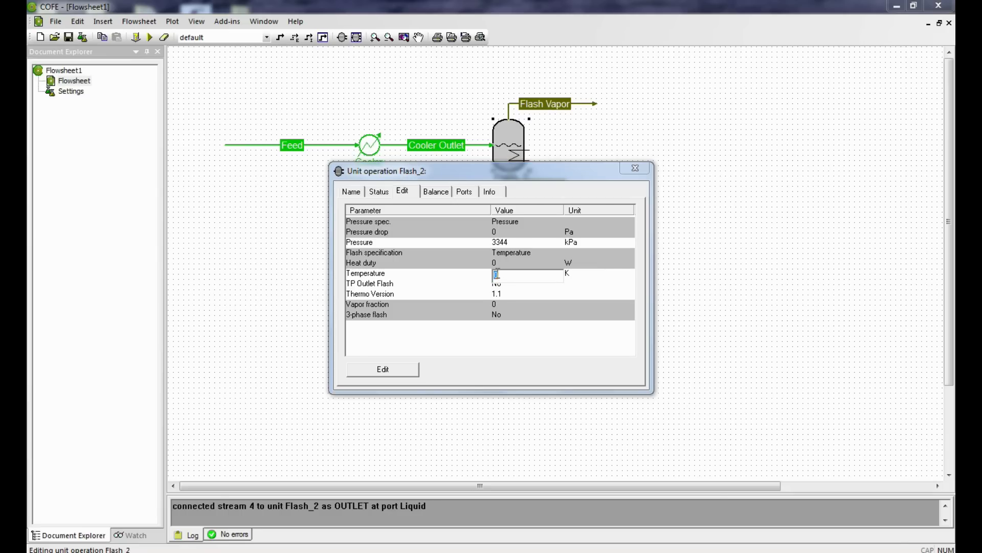
key(BackSpace)
text(322)
click(459, 344)
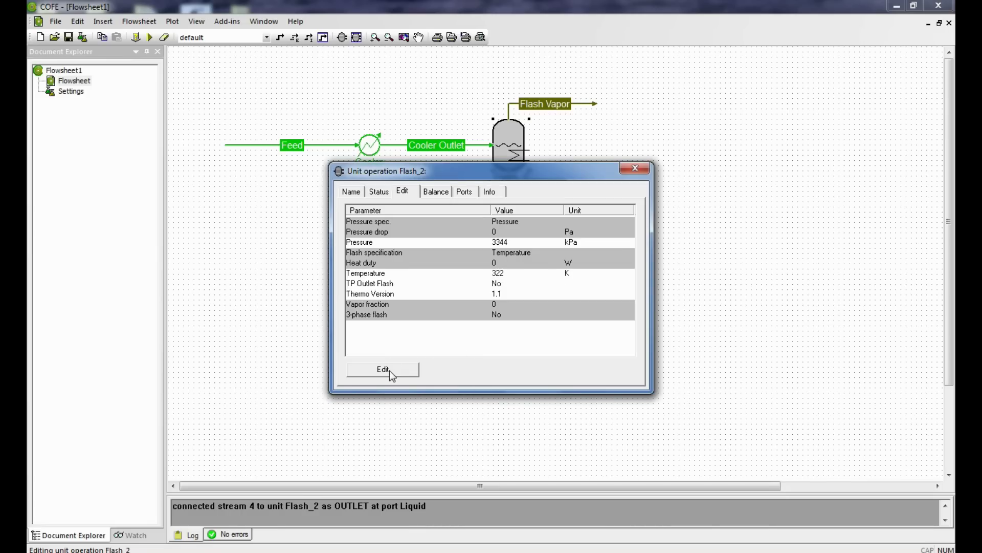
click(640, 170)
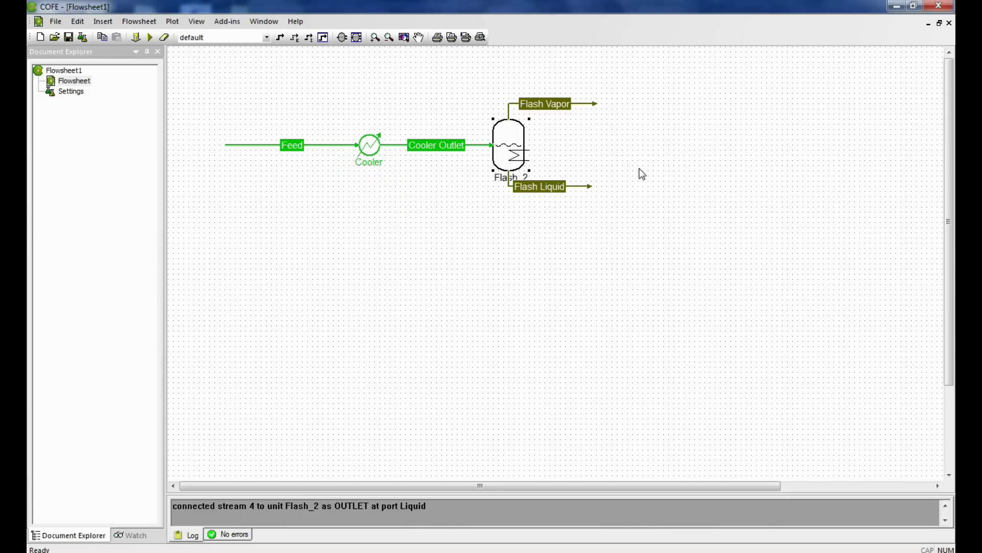
Solve the flowsheet and check the Flash unit for solve warnings
click(150, 37)
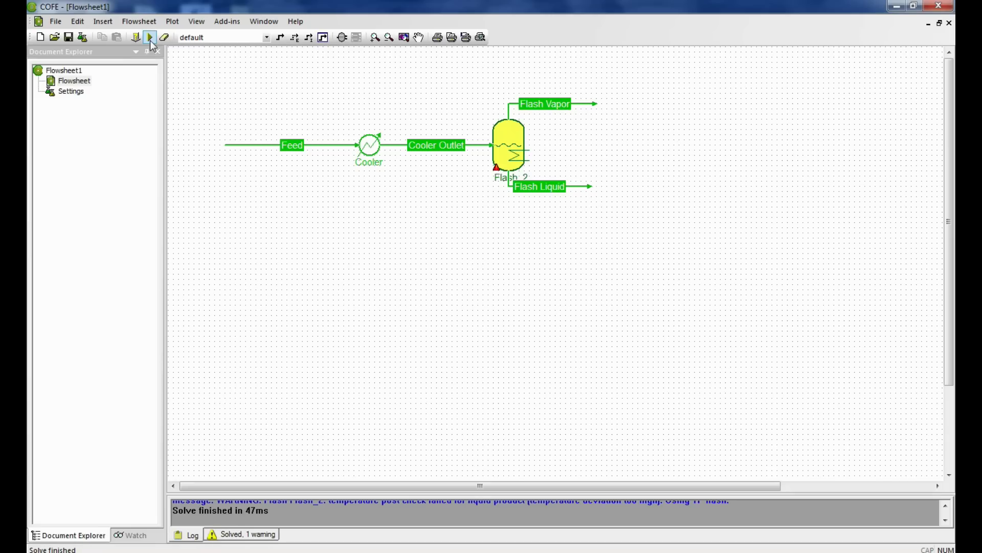
mouse_move(512, 149)
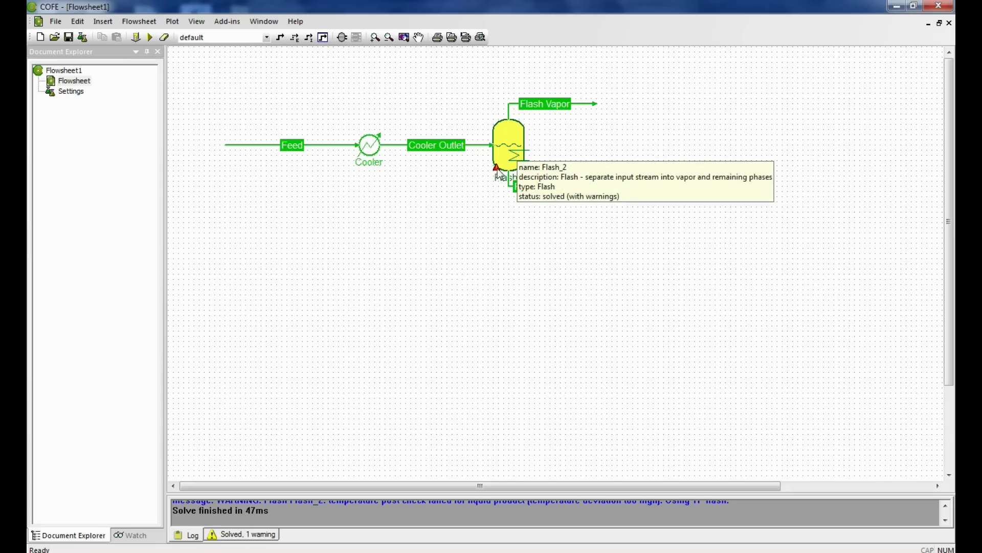
mouse_move(498, 173)
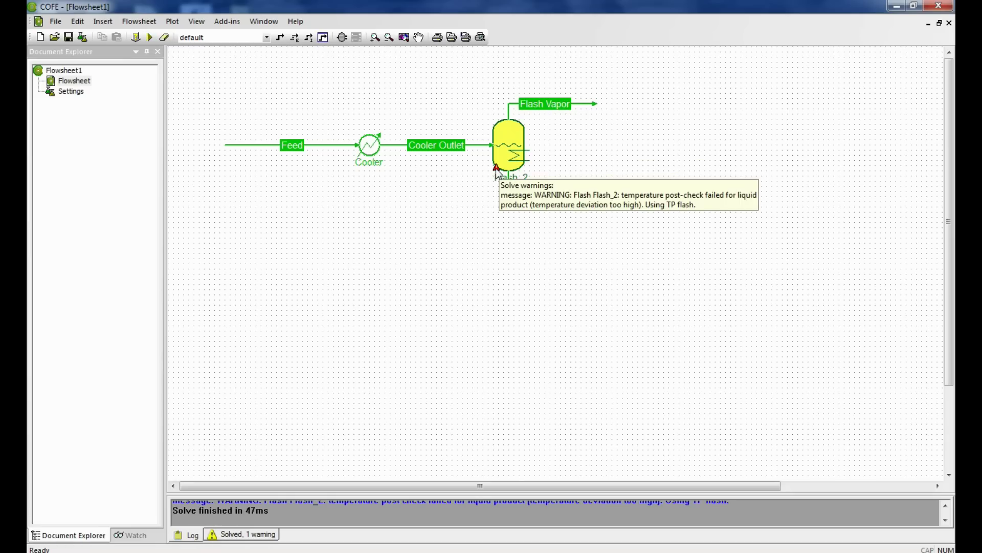
Read through the Flash unit's solve log and accept its warnings
double_click(508, 154)
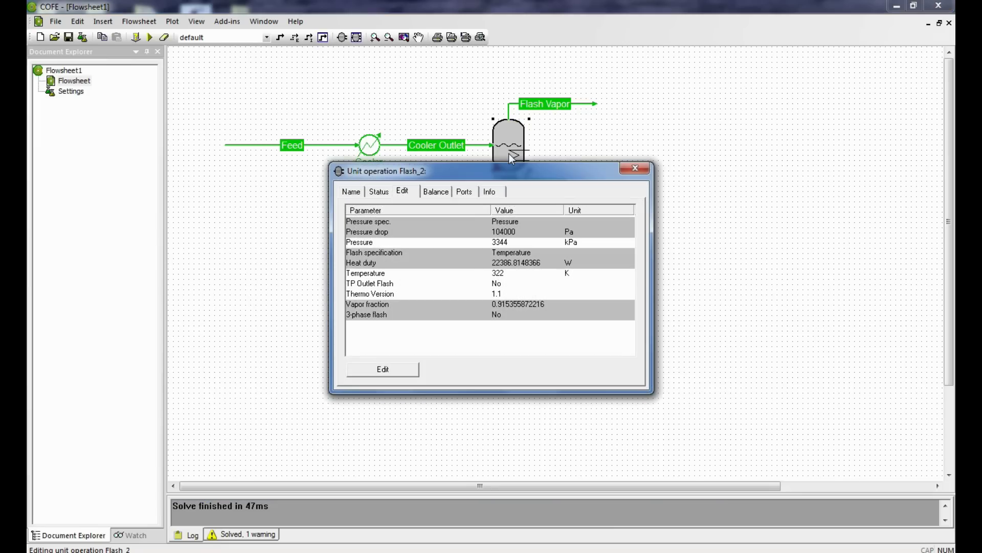
click(377, 191)
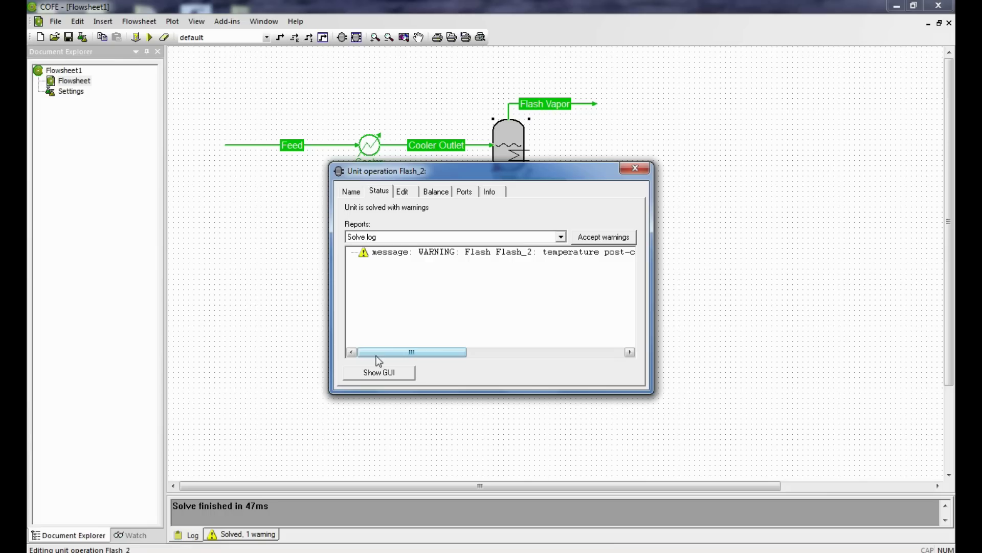
drag(383, 352, 563, 353)
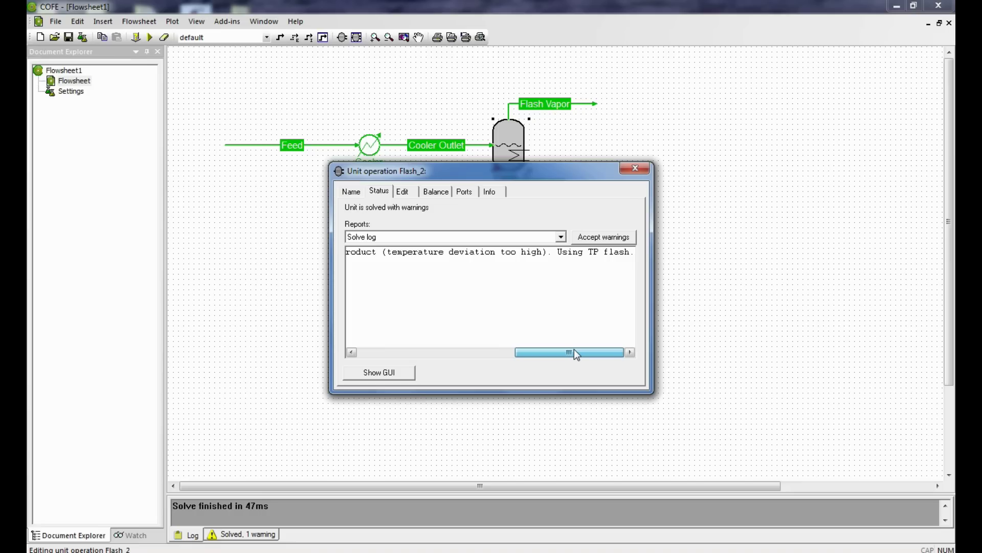
click(602, 239)
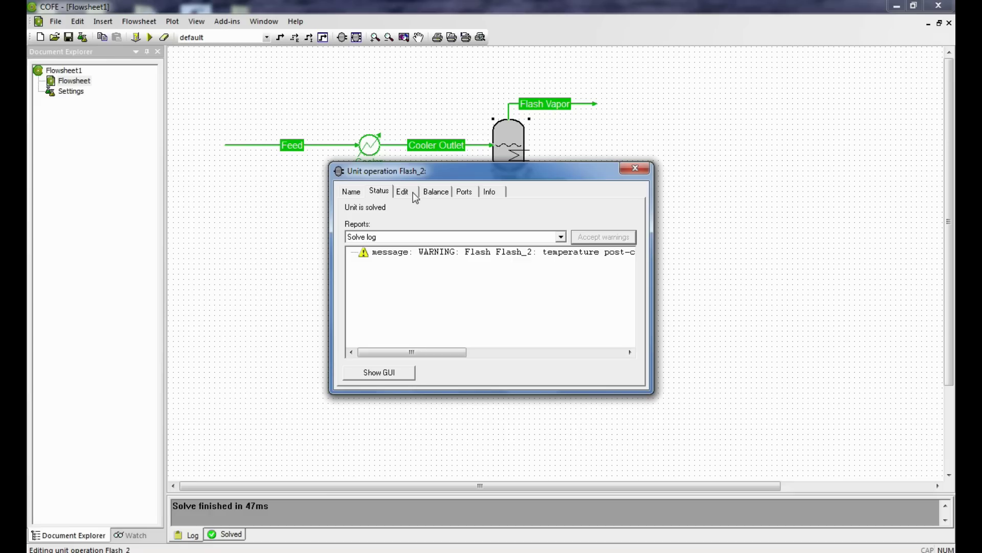
Enable the option to use TP rather than PVF calculation for the Flash unit's outlet streams
click(389, 374)
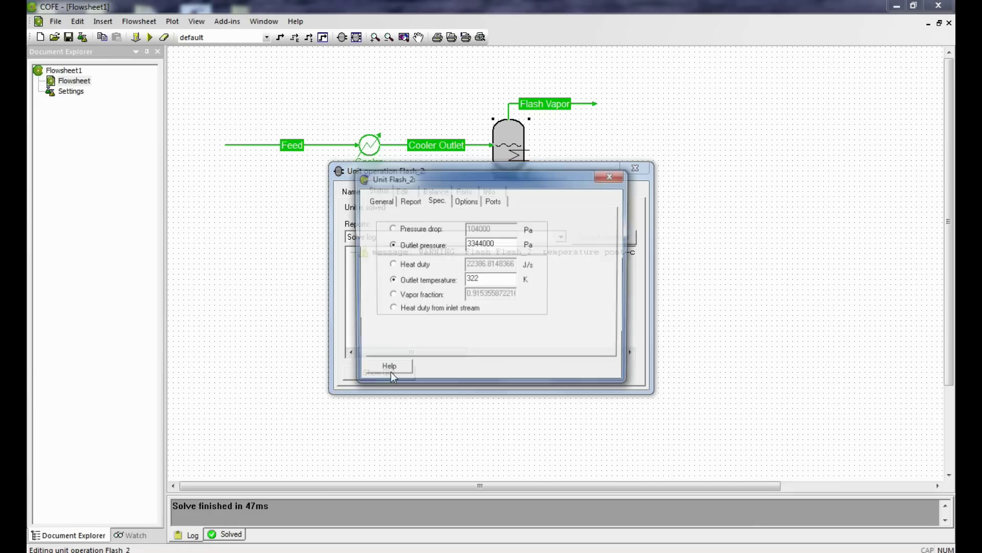
click(466, 202)
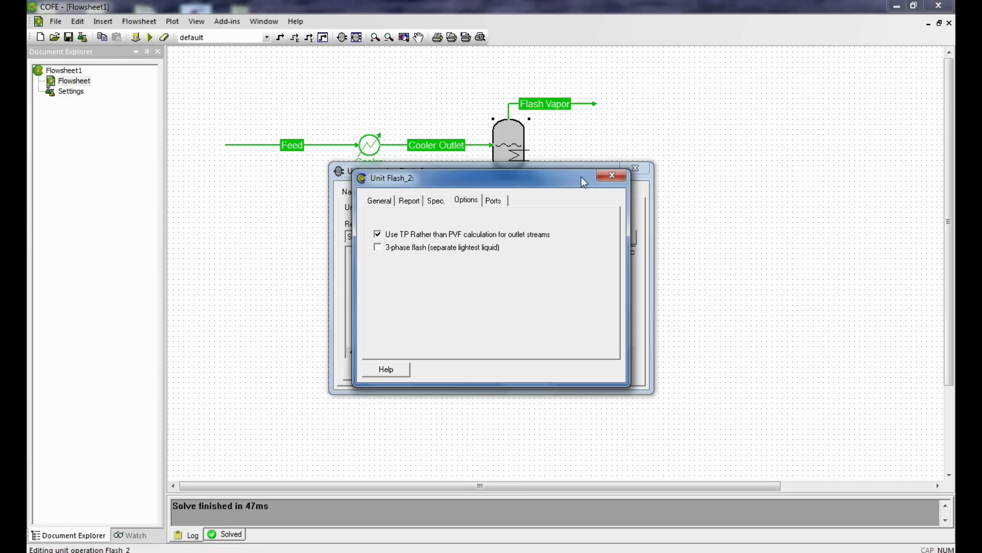
click(612, 176)
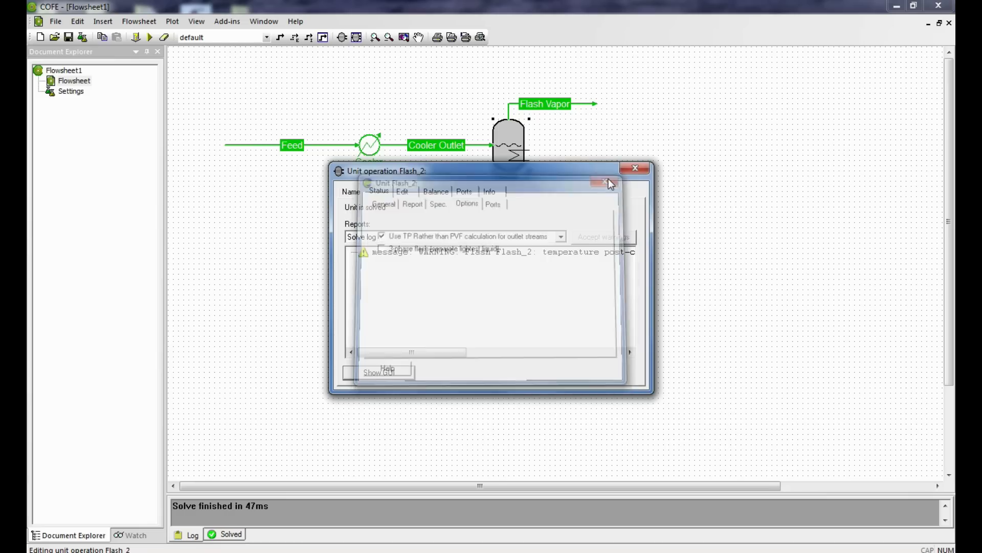
Close the Flash unit's settings, re-solve the flowsheet and examine the Flash Liquid and Flash Vapor stream results
click(637, 167)
click(150, 38)
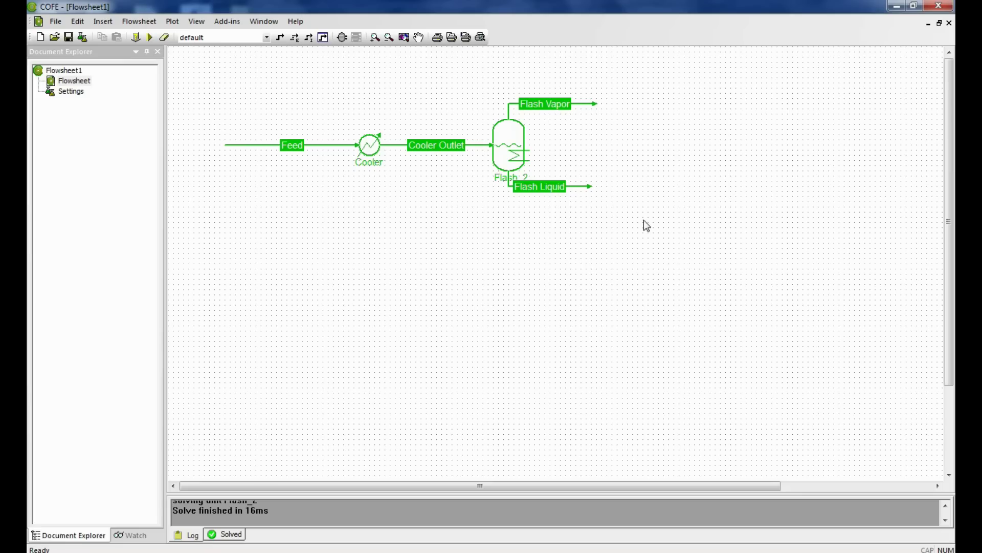
double_click(574, 187)
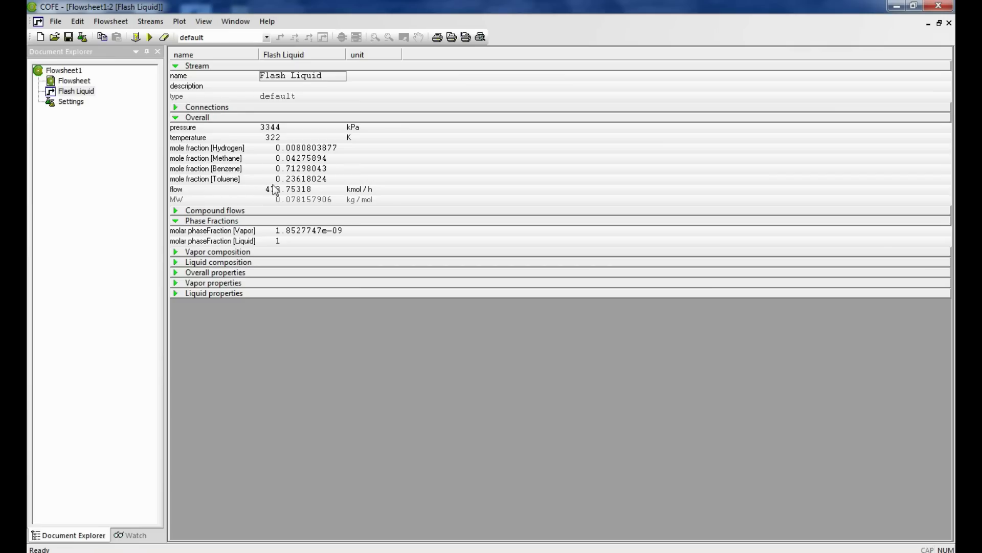
click(949, 24)
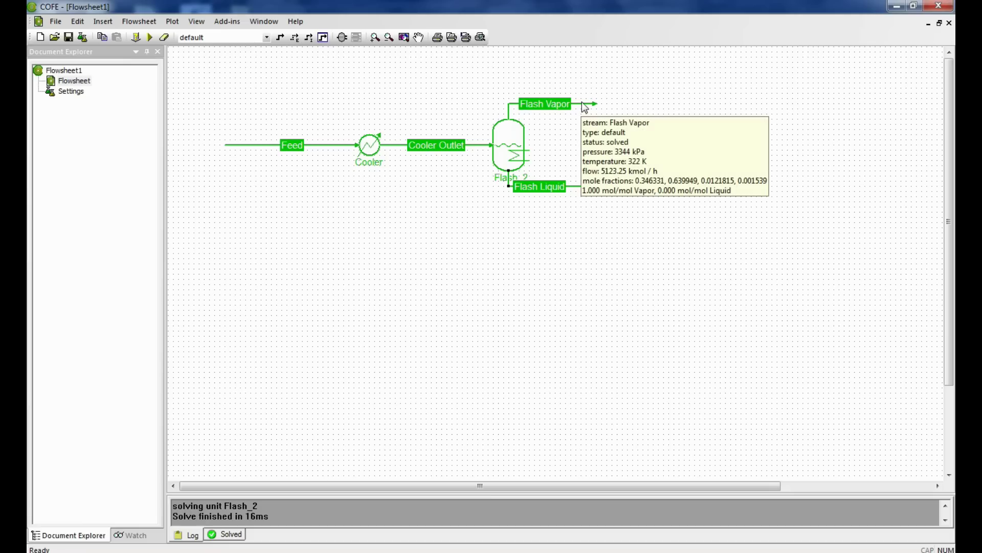
double_click(582, 103)
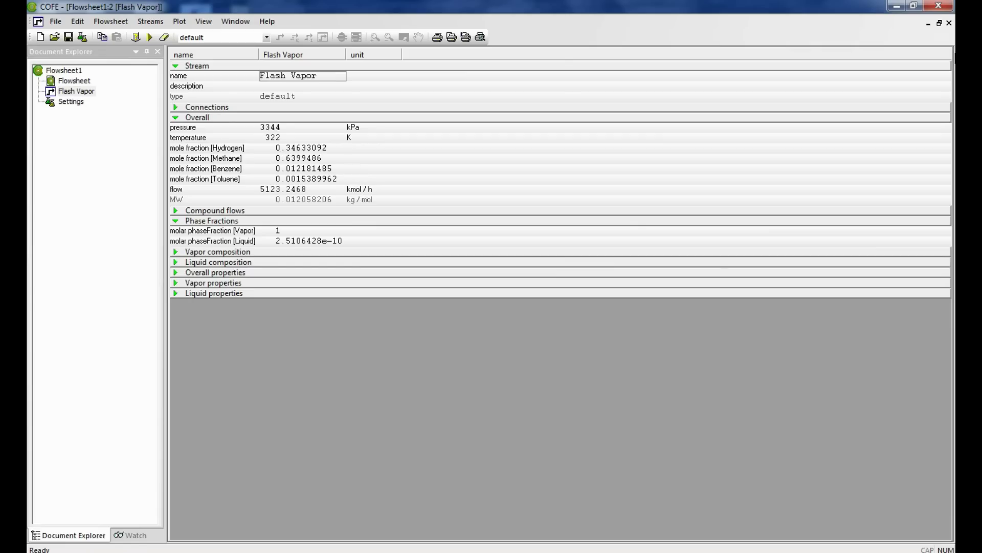
click(949, 23)
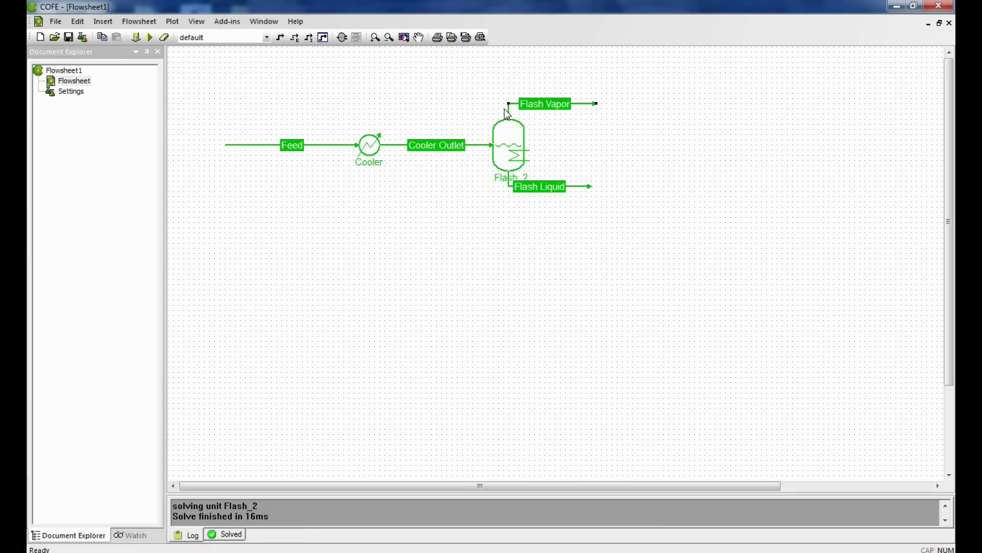
mouse_move(518, 109)
mouse_move(513, 188)
mouse_move(582, 187)
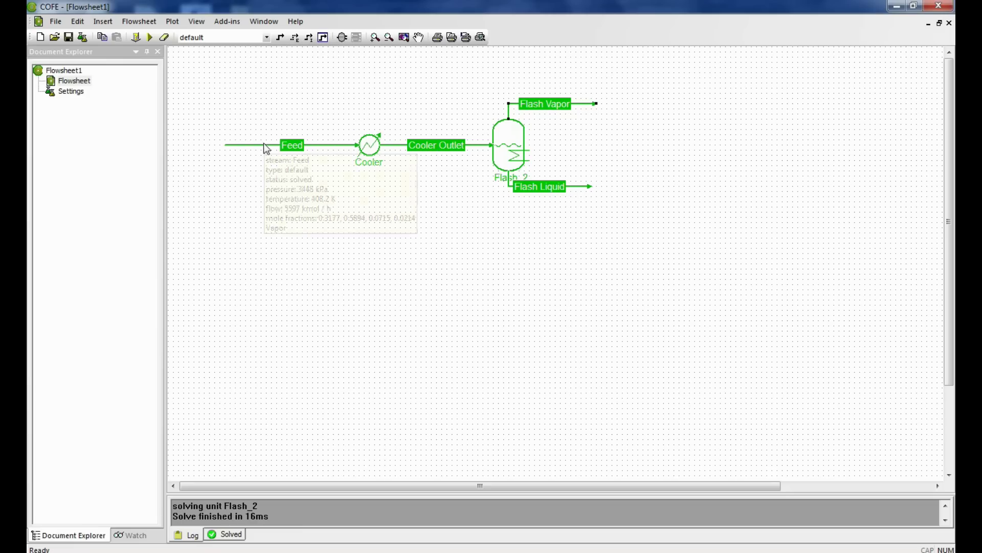
mouse_move(503, 156)
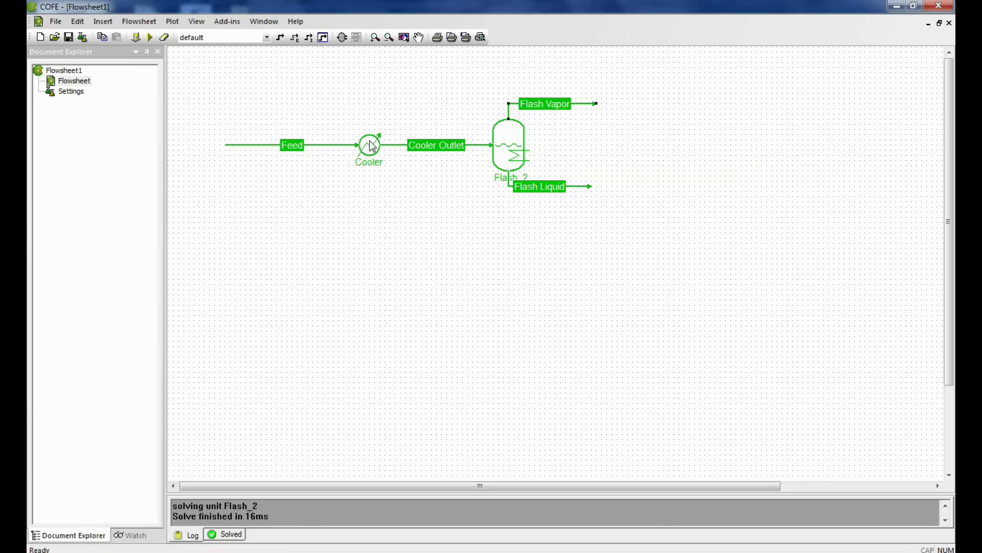
Review the Cooler's outlet temperature, heat duty and pressure drop specification
mouse_move(372, 147)
double_click(374, 145)
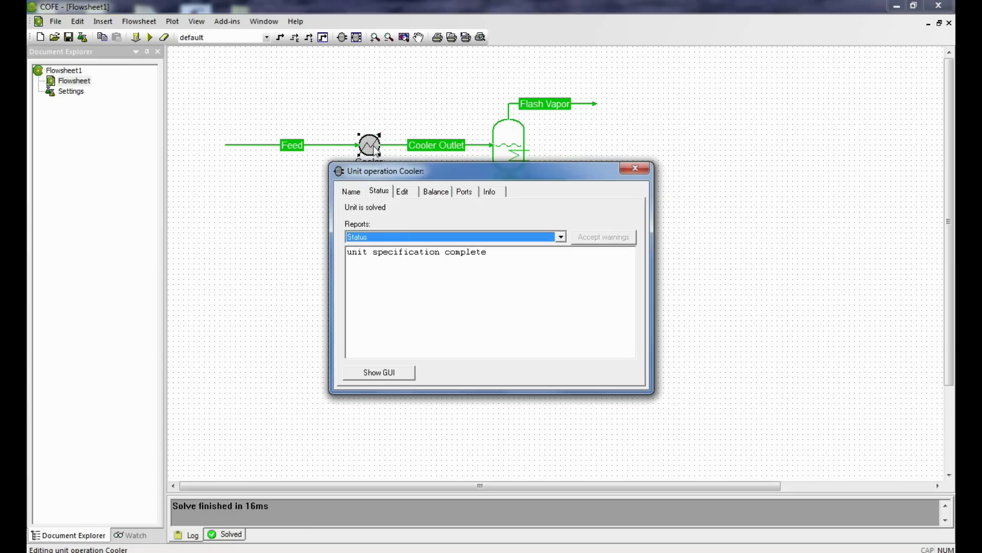
click(384, 373)
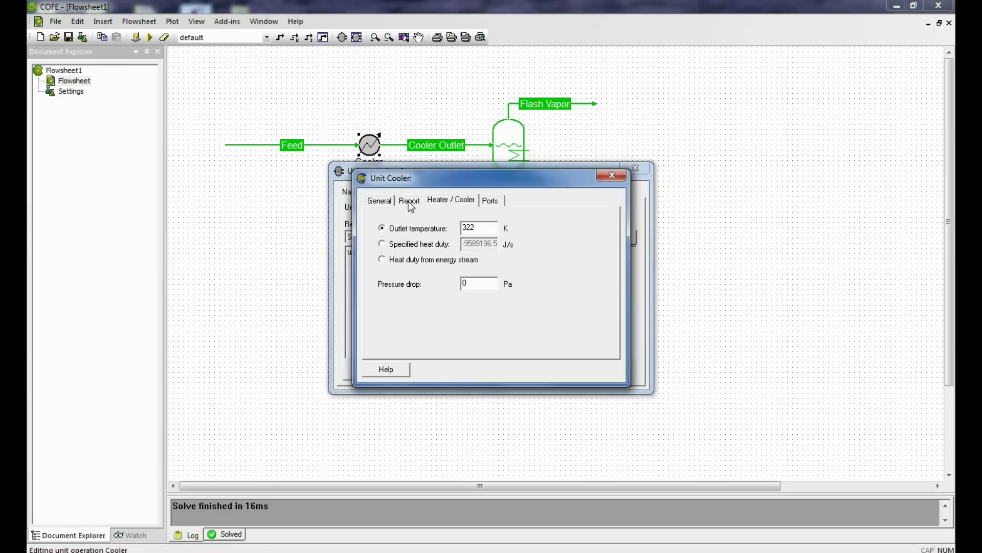
click(612, 175)
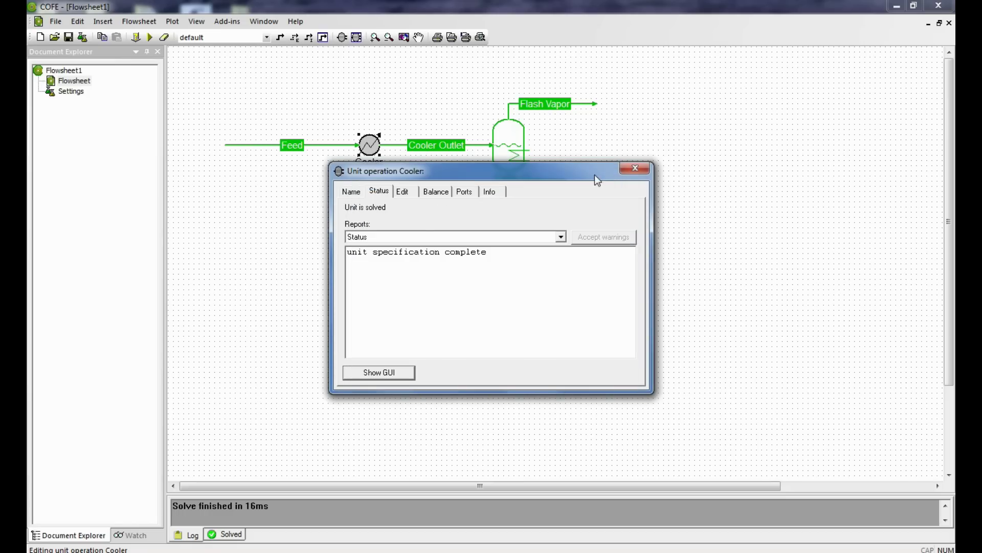
Change the unit of the Cooler's heat duty to MegaWatt, check the duty and close the Cooler's settings
click(403, 194)
click(568, 242)
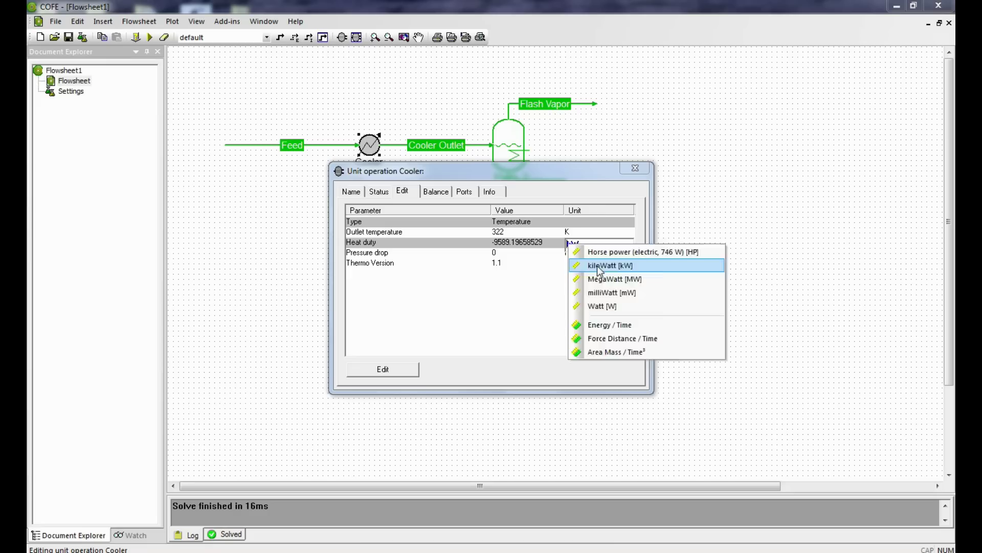
click(597, 266)
click(566, 243)
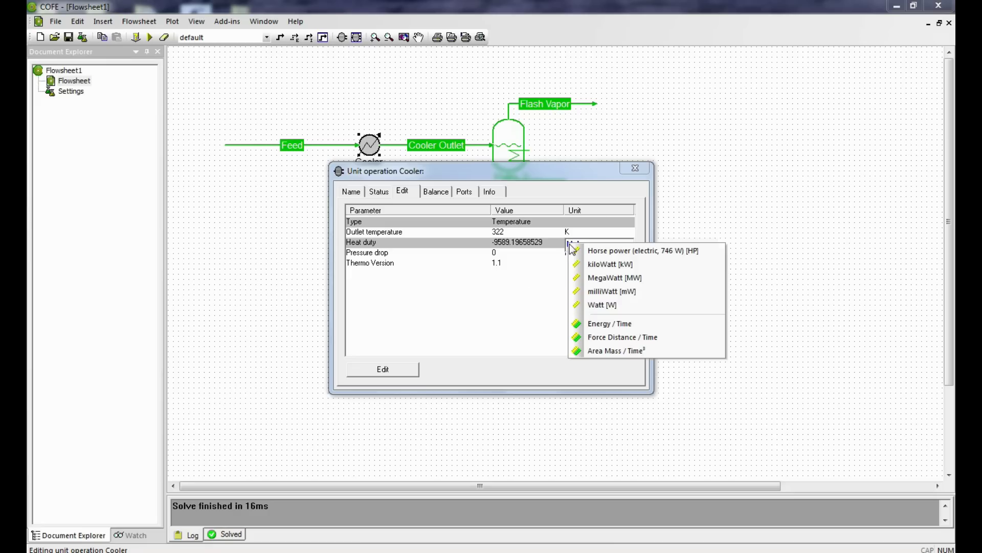
click(597, 277)
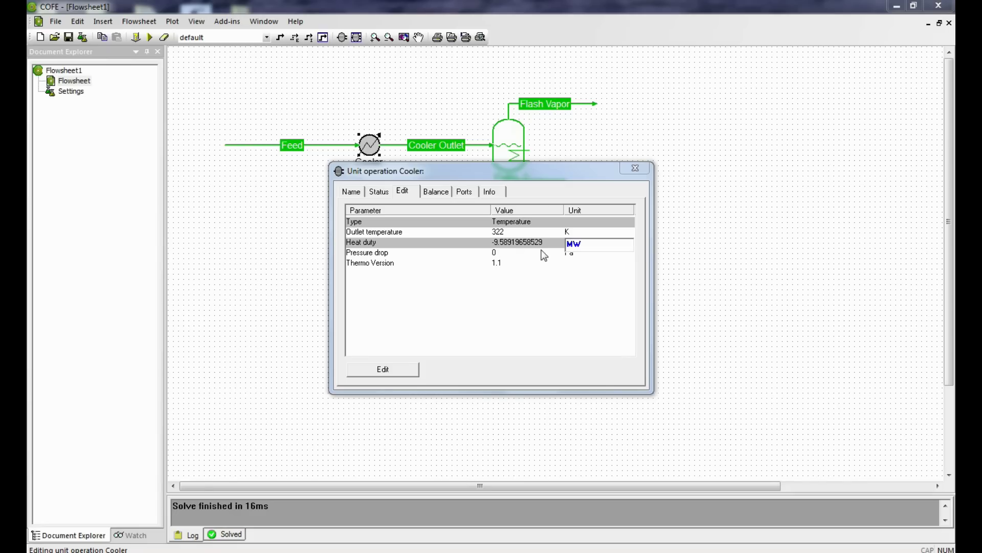
click(530, 287)
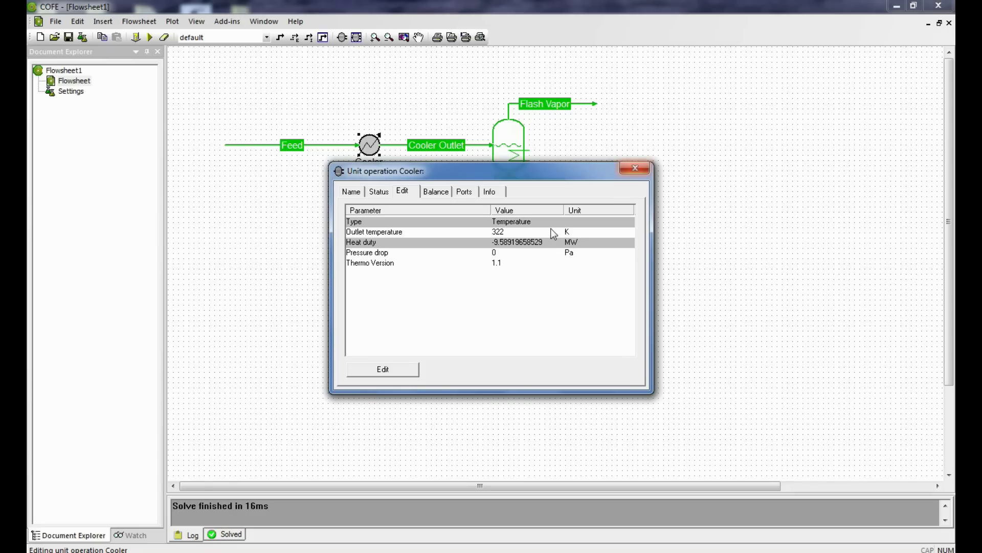
mouse_move(500, 249)
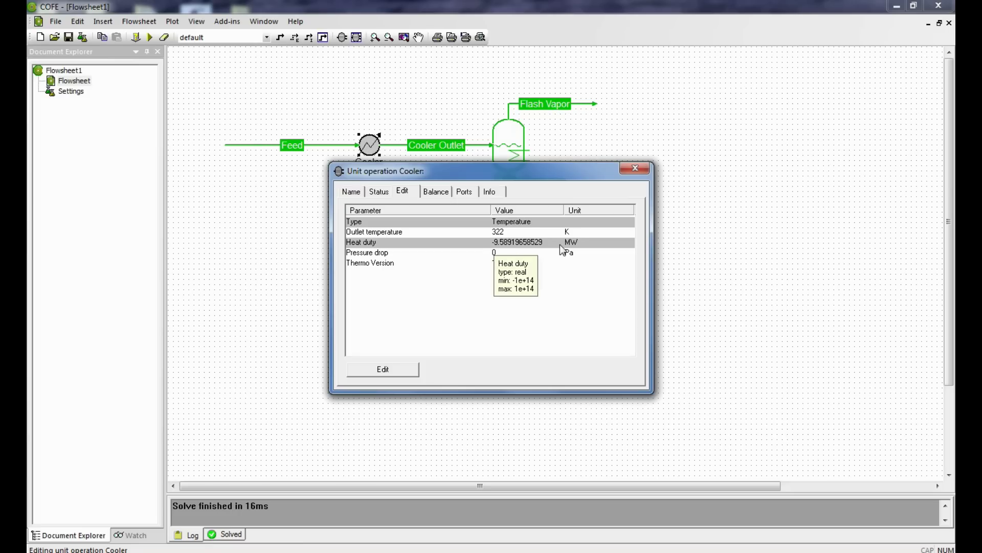
click(635, 168)
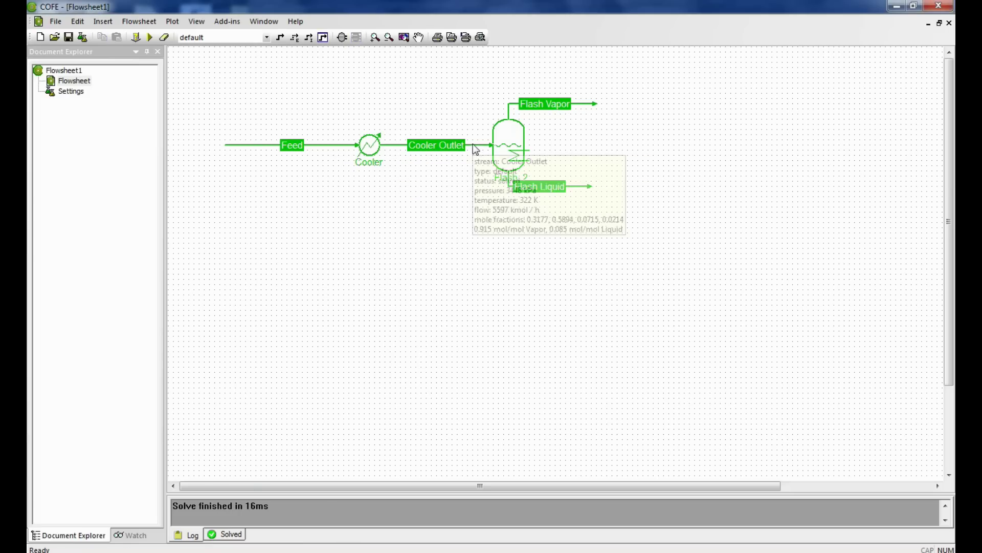
Delete the Cooler Outlet stream and the Cooler unit from the flowsheet
key(Delete)
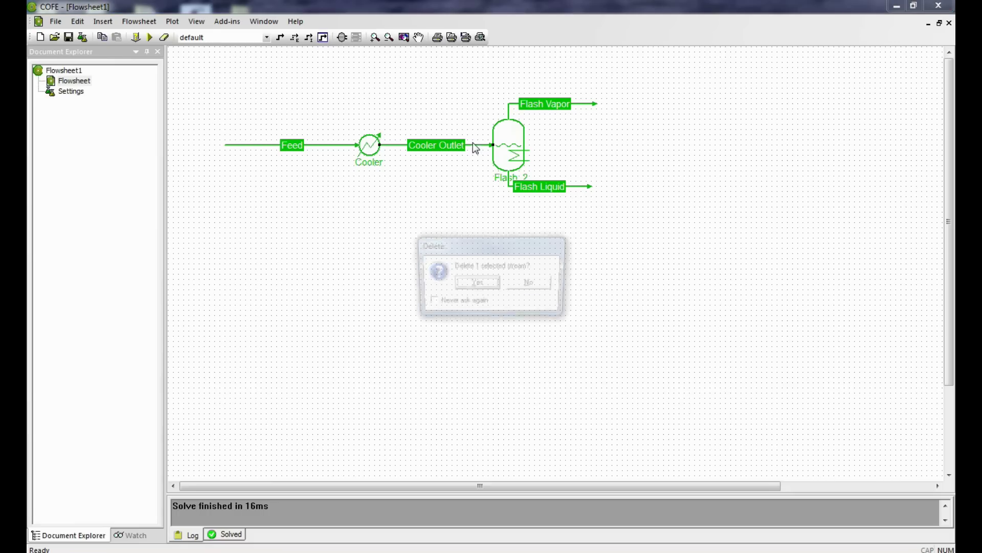
click(470, 289)
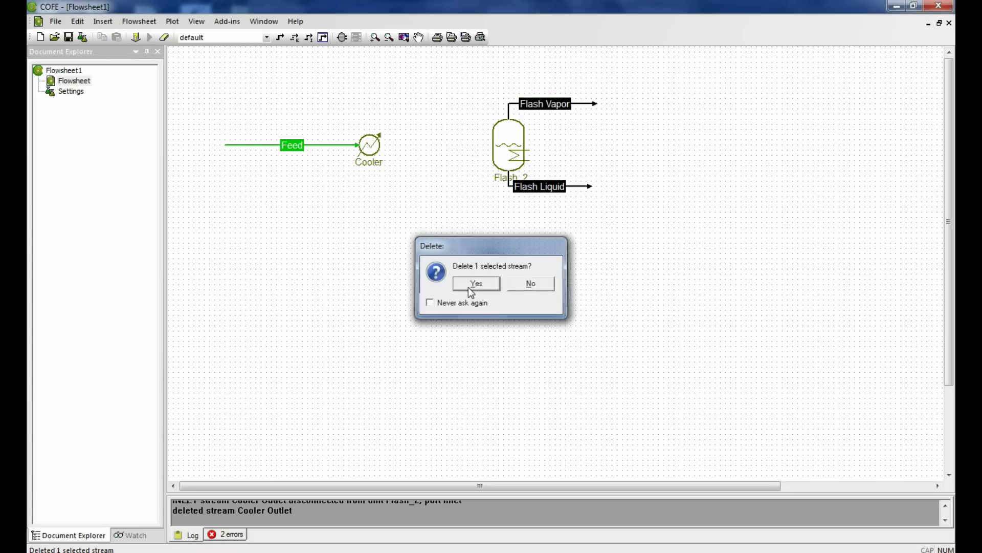
click(372, 149)
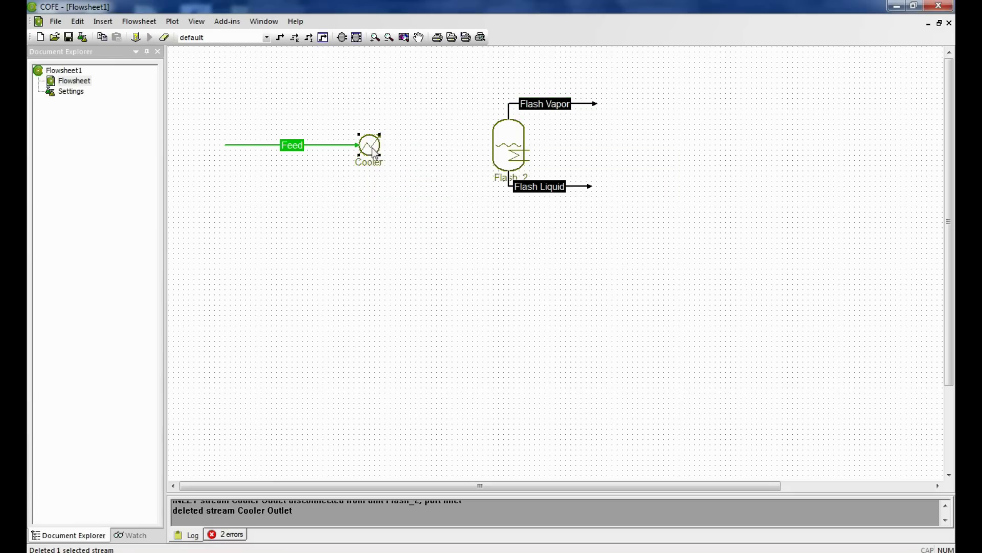
key(Delete)
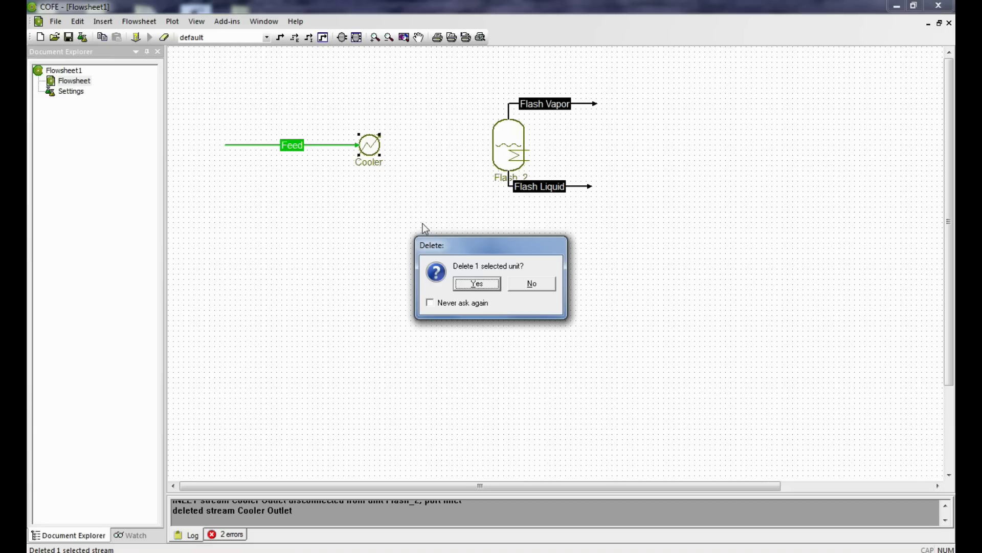
click(468, 283)
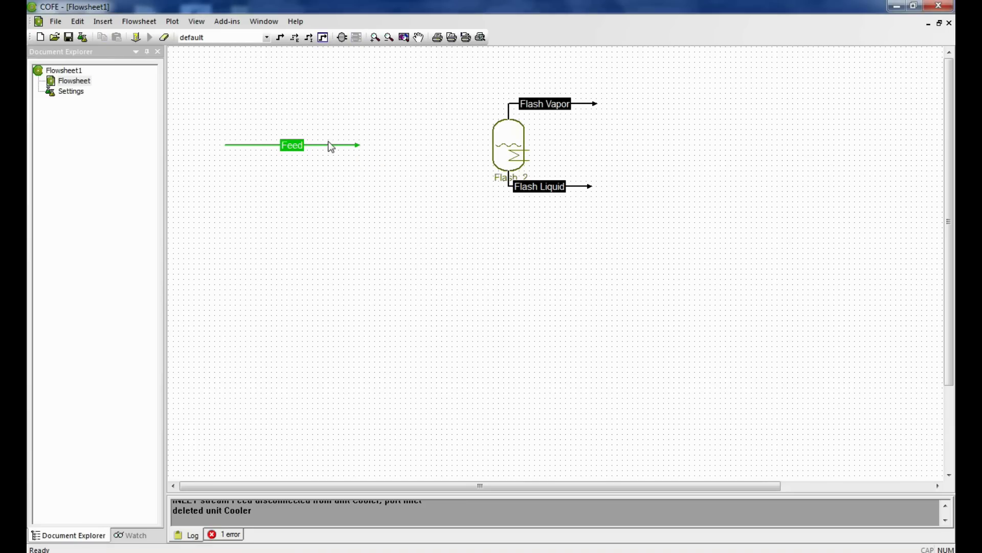
Connect the Feed stream directly to the Flash unit's inlet and shorten it by moving its start closer to the unit
drag(358, 145, 495, 146)
mouse_move(276, 151)
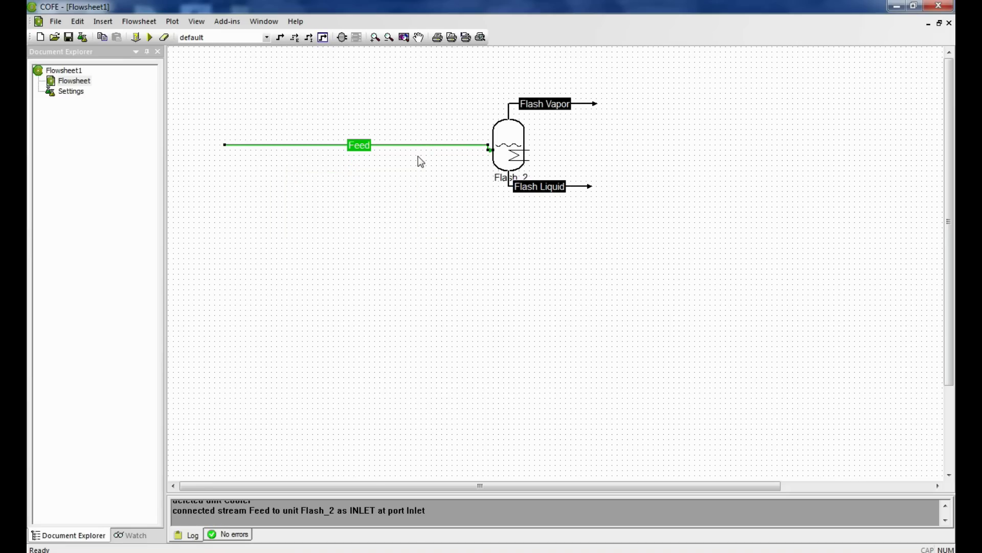
drag(225, 145, 385, 150)
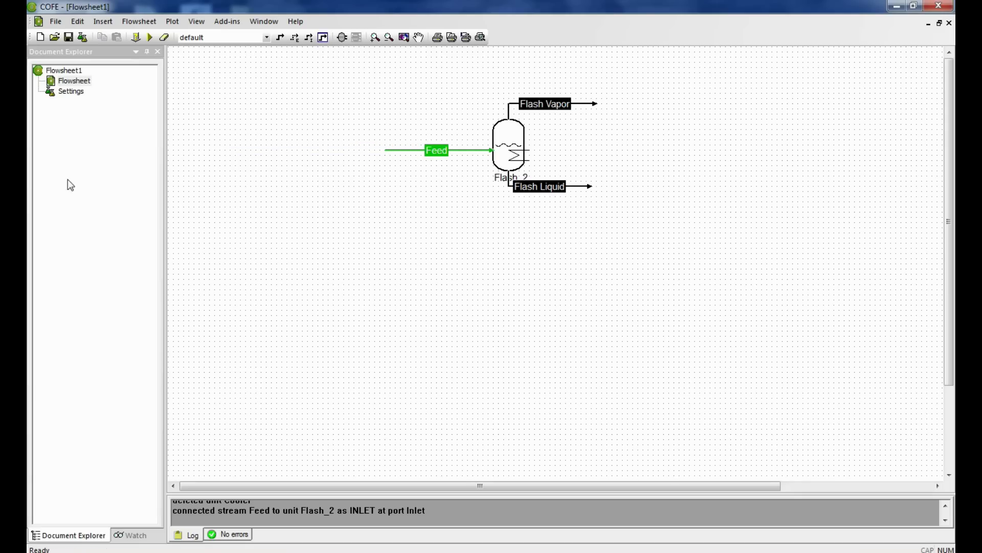
Re-solve the flowsheet and change the unit of the Flash unit's heat duty to MegaWatt
click(148, 41)
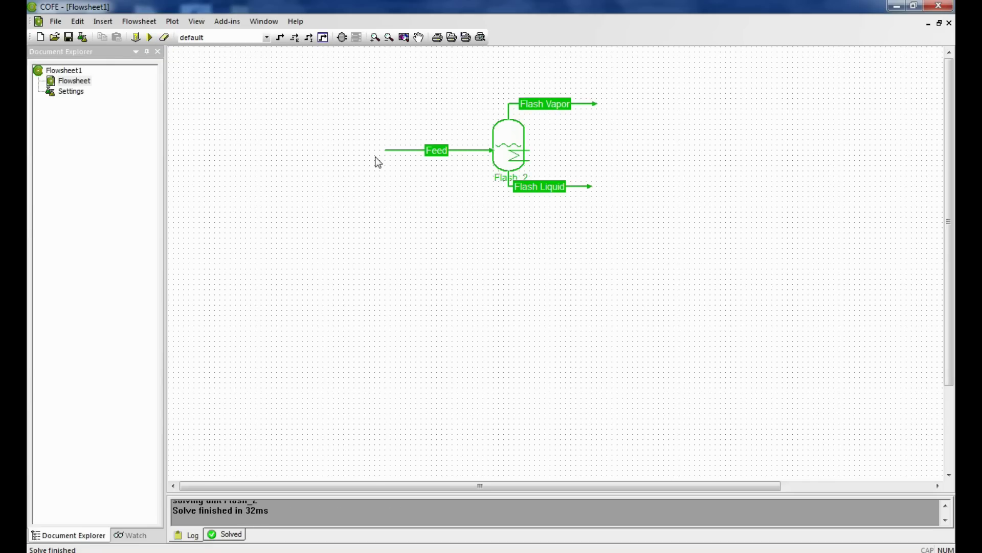
double_click(506, 149)
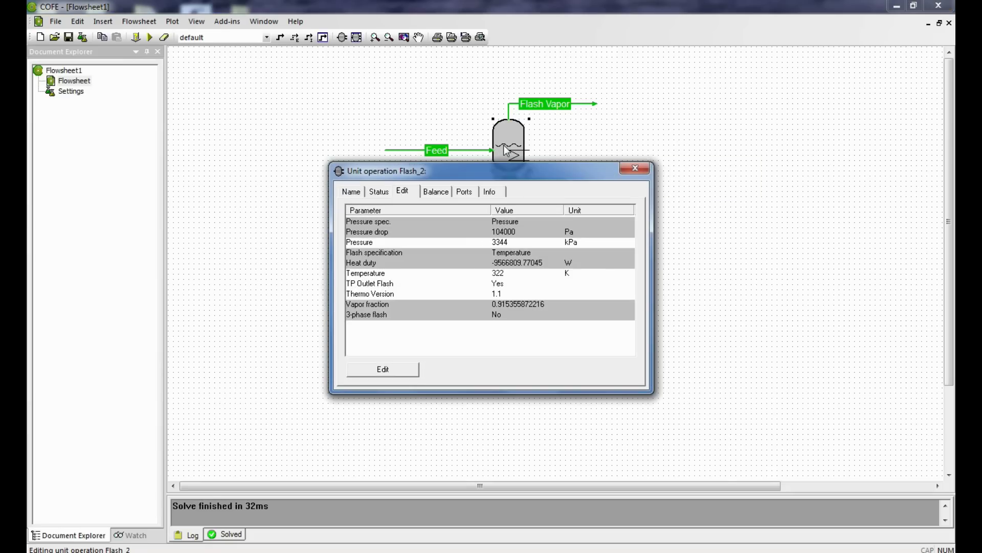
double_click(566, 264)
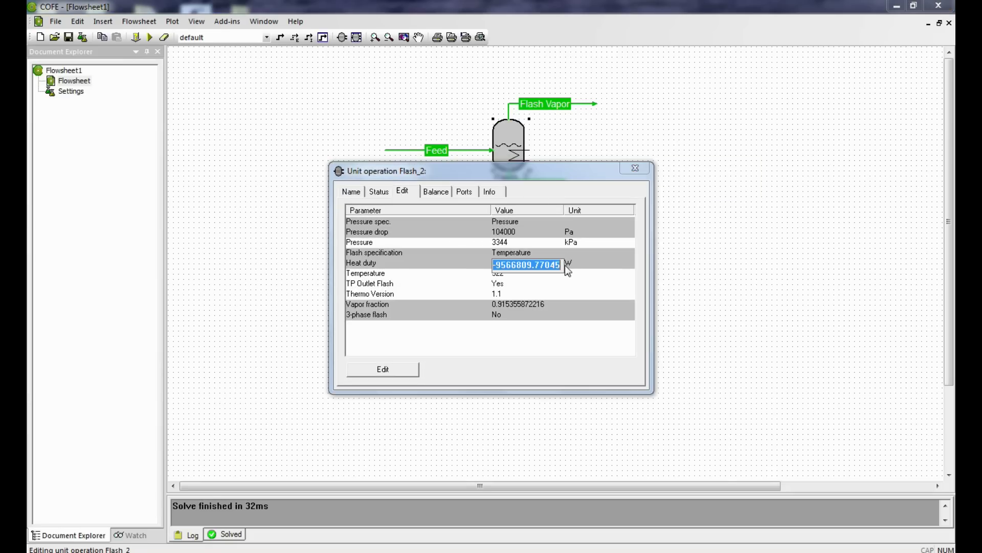
click(568, 265)
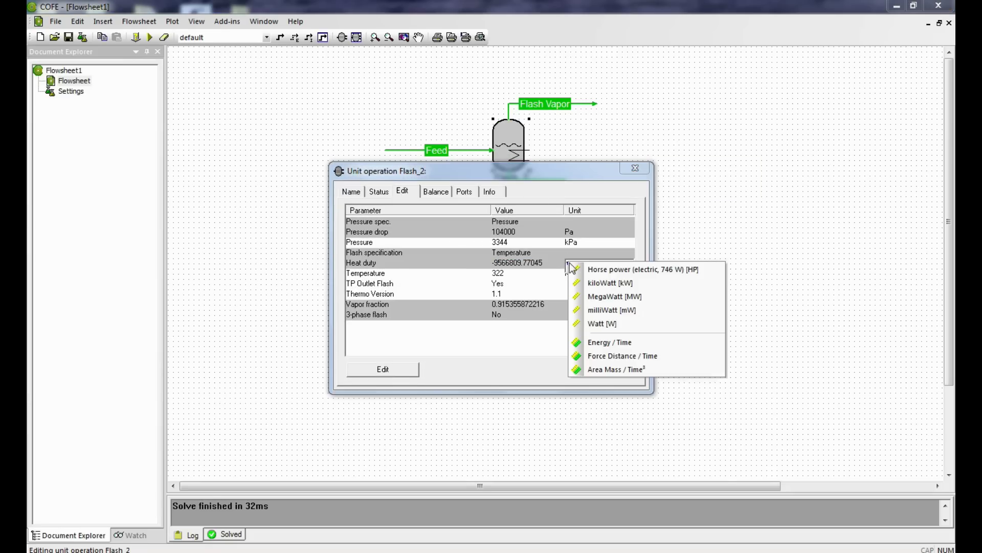
click(600, 297)
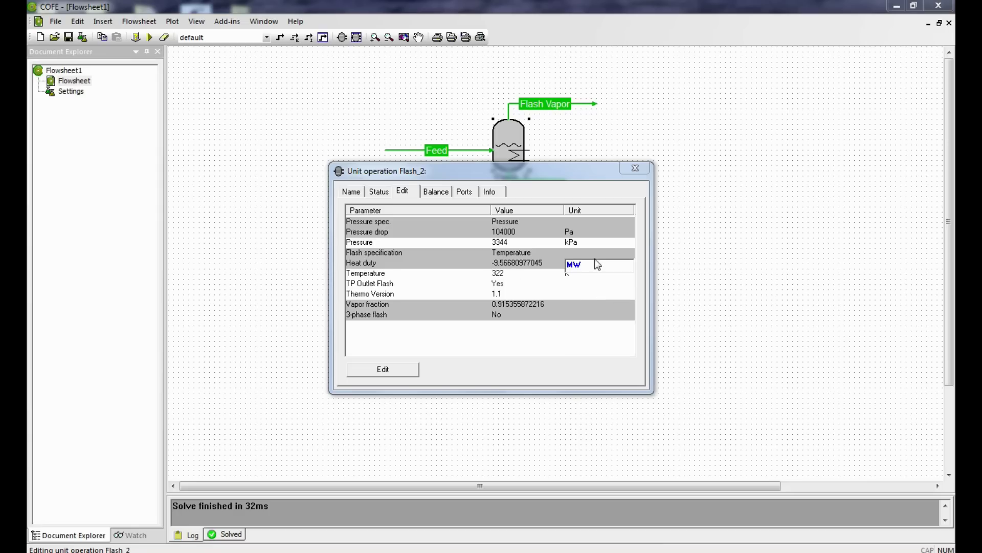
click(635, 169)
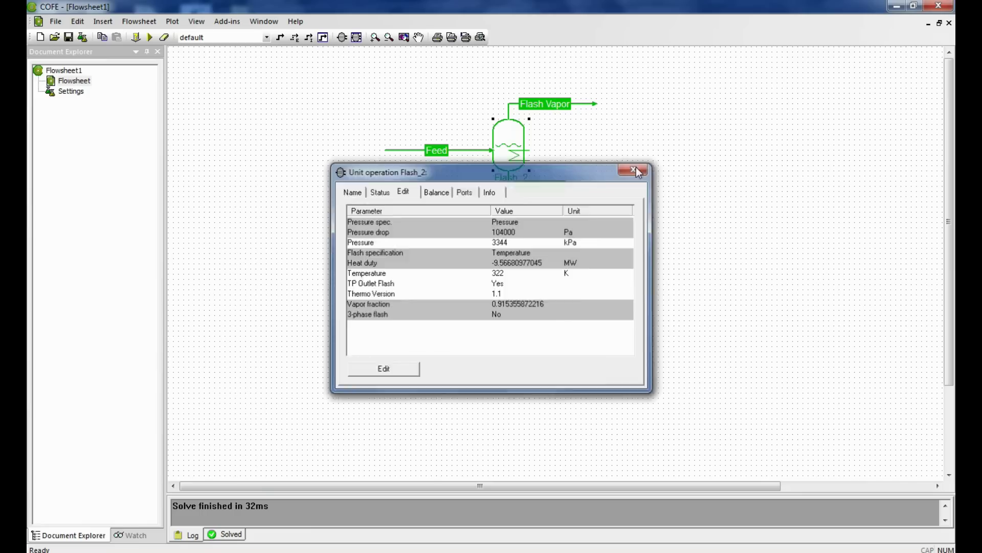
click(637, 166)
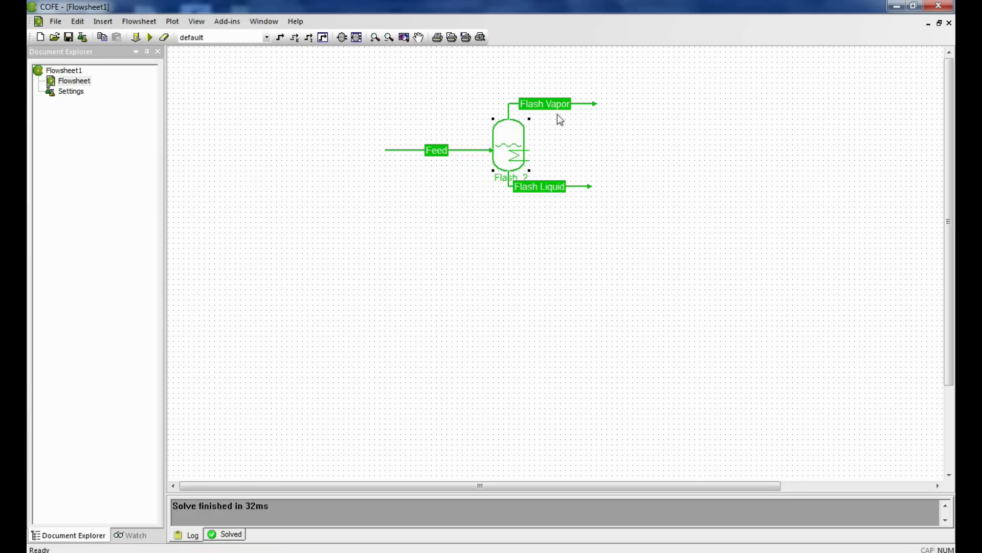
Check the summaries of the Flash Vapor and Flash Liquid streams and the Flash unit
mouse_move(561, 106)
mouse_move(587, 188)
mouse_move(507, 170)
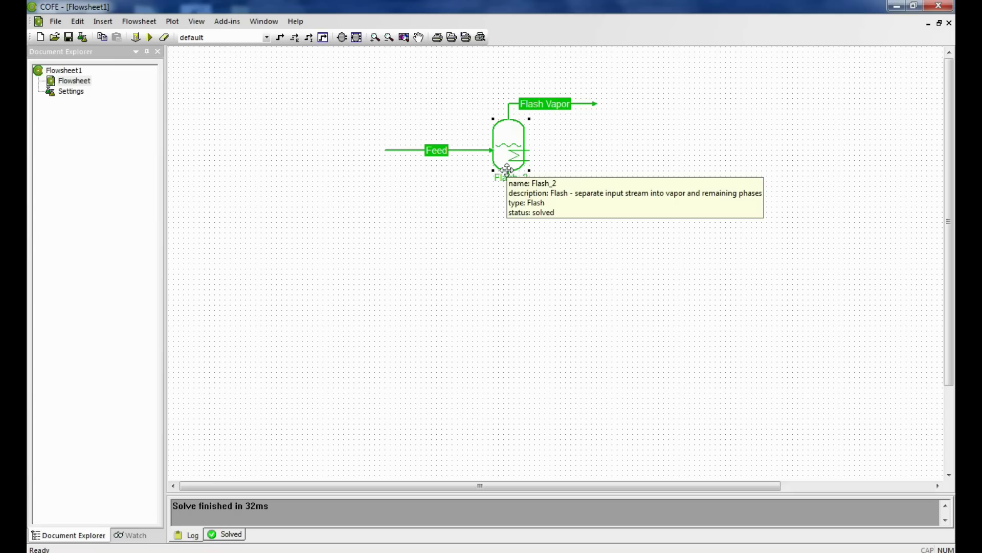